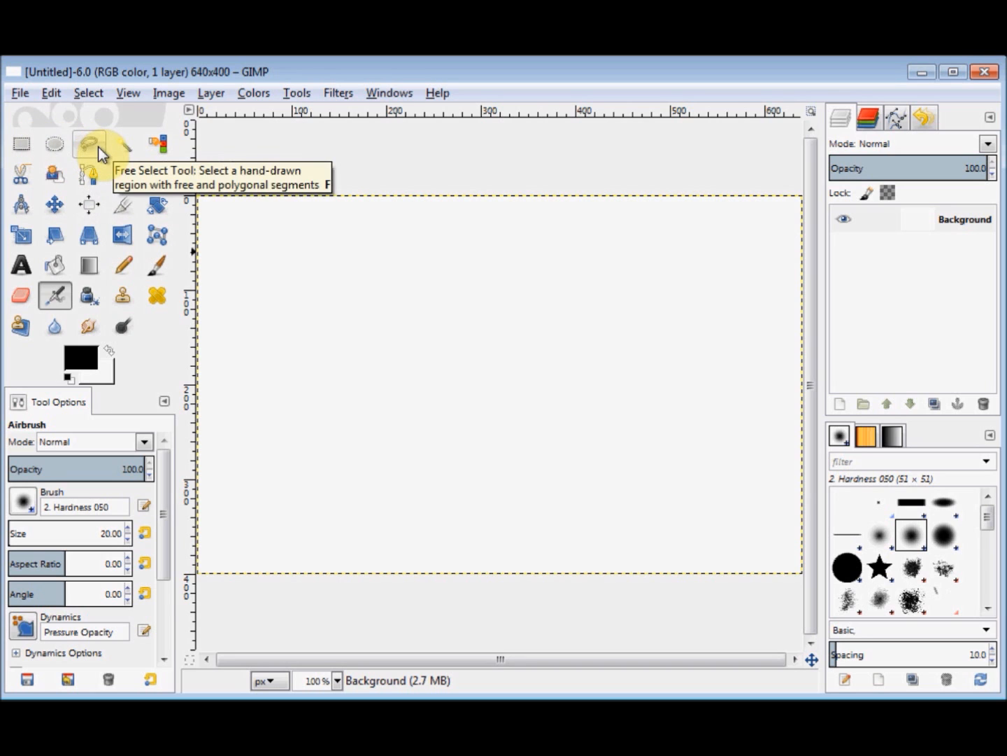
- Draw a rectangular selection mid-canvas and enlarge it from its upper-left corner so that it starts at about 171, 148 px
left_click(21, 146)
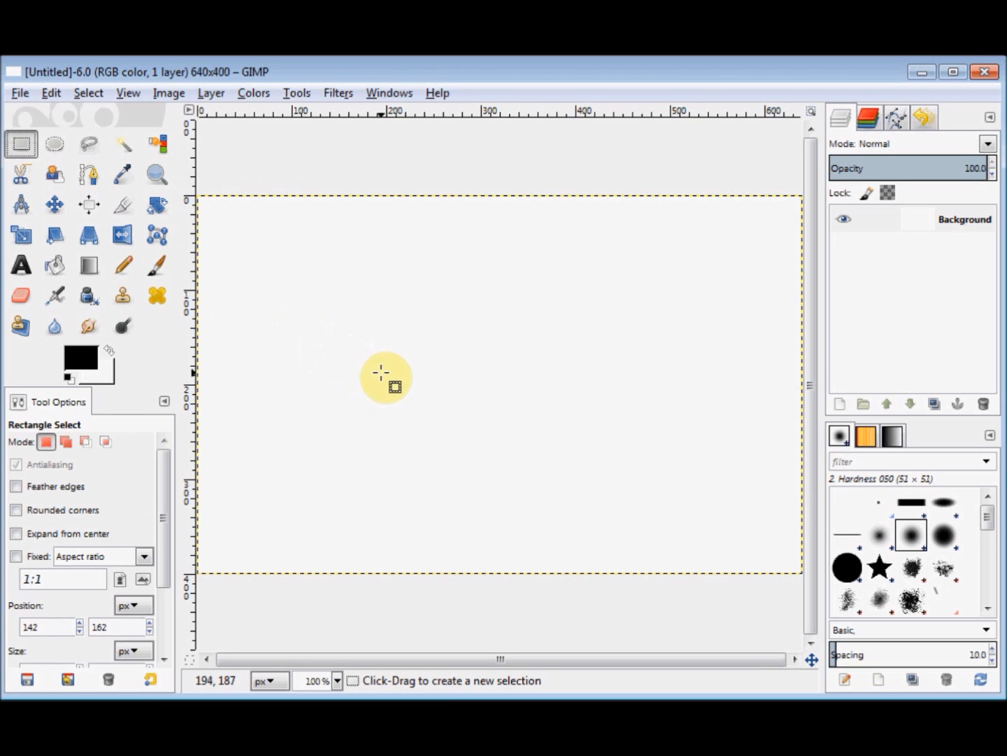
left_click(379, 350)
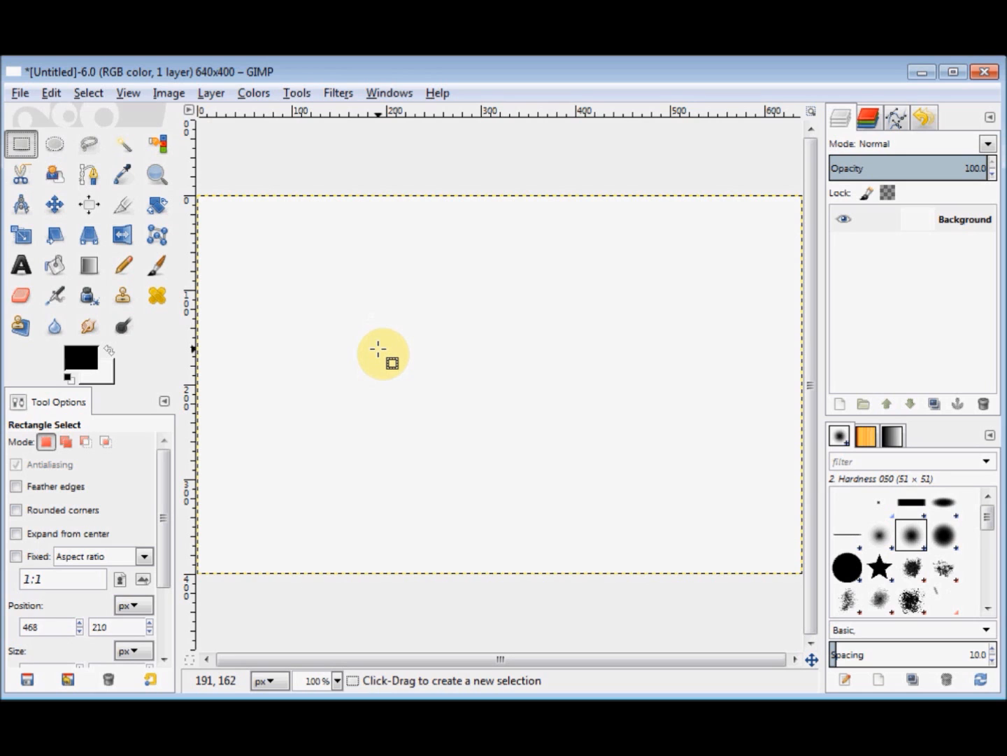
left_click(378, 349)
left_click_drag(377, 349, 580, 478)
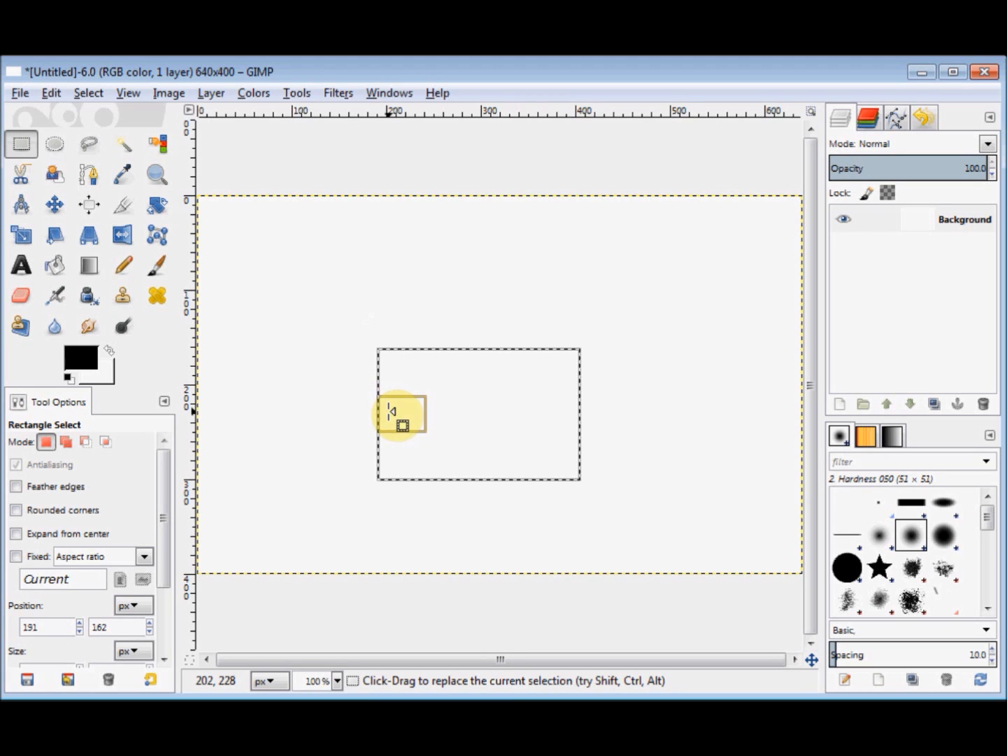
left_click_drag(388, 411, 376, 360)
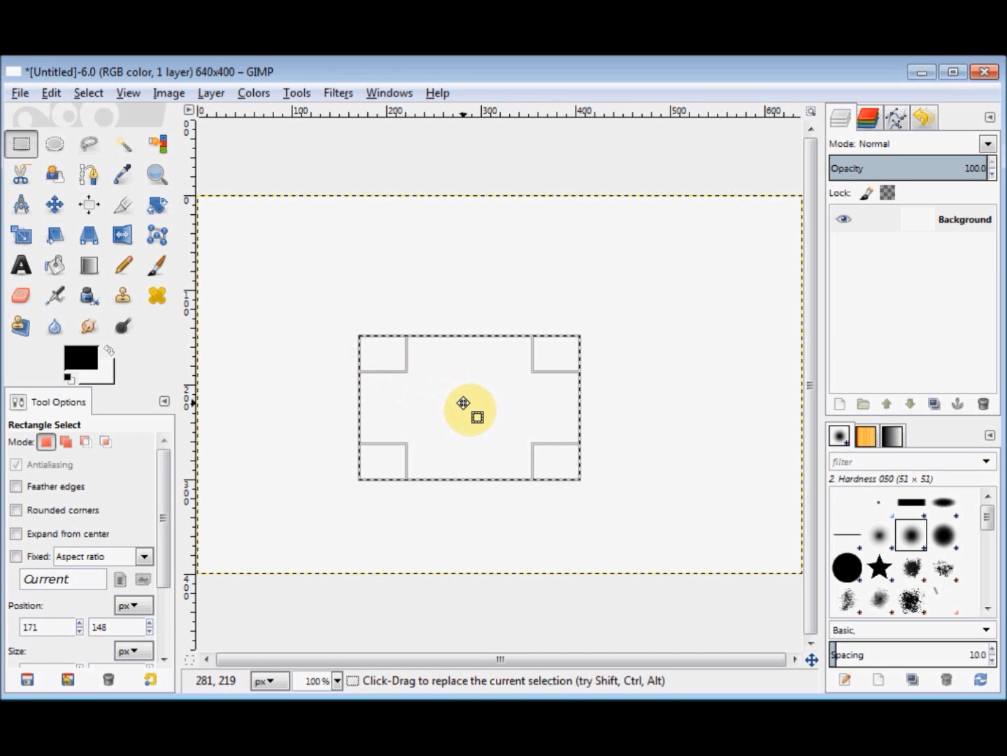
- Move the rectangular selection toward the canvas's upper-left area, to about 52, 56 px, and deselect it
left_click(463, 404)
left_click_drag(464, 403, 350, 316)
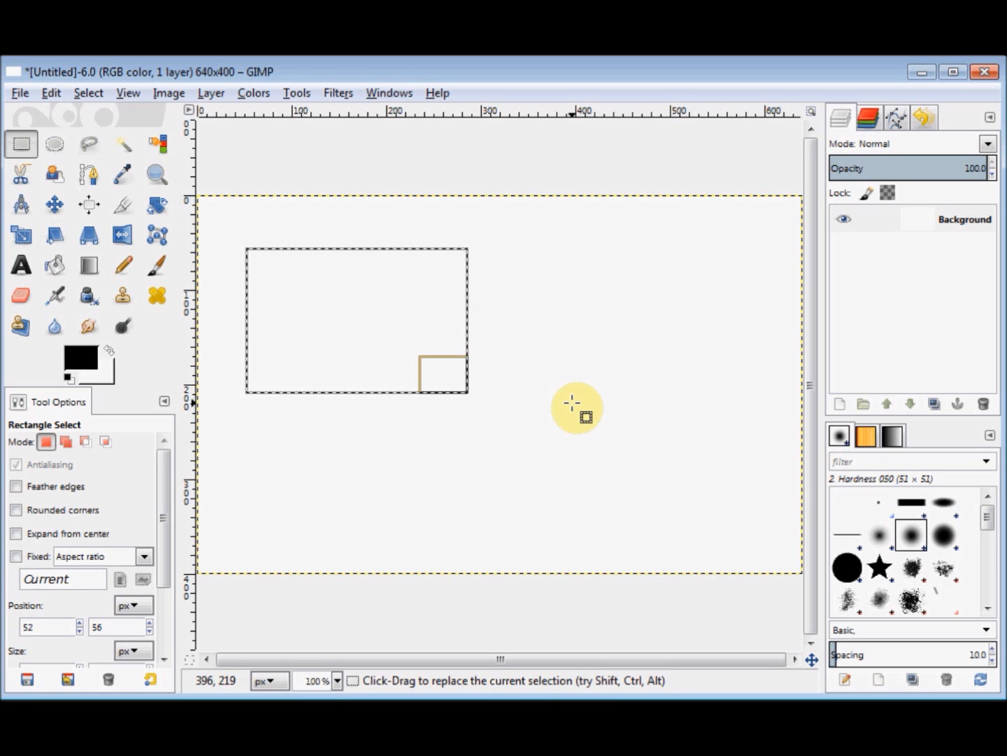
left_click(572, 403)
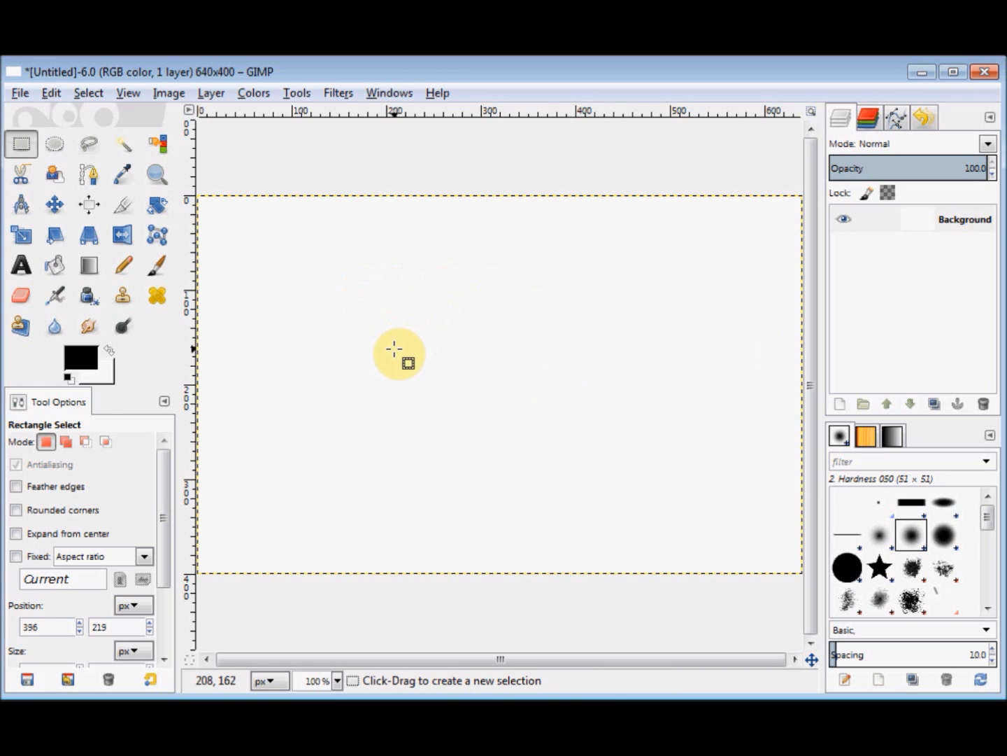
- Draw an elliptical selection starting at about 200, 132 px and enlarge it to about 230 × 198 px
left_click(56, 145)
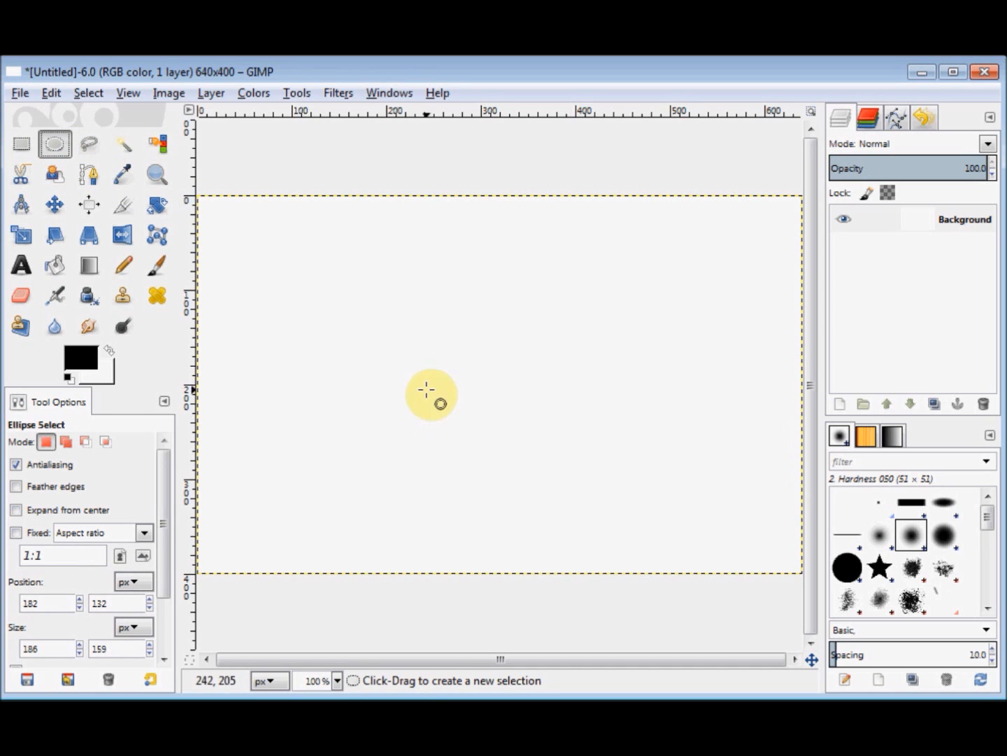
left_click_drag(387, 321, 577, 496)
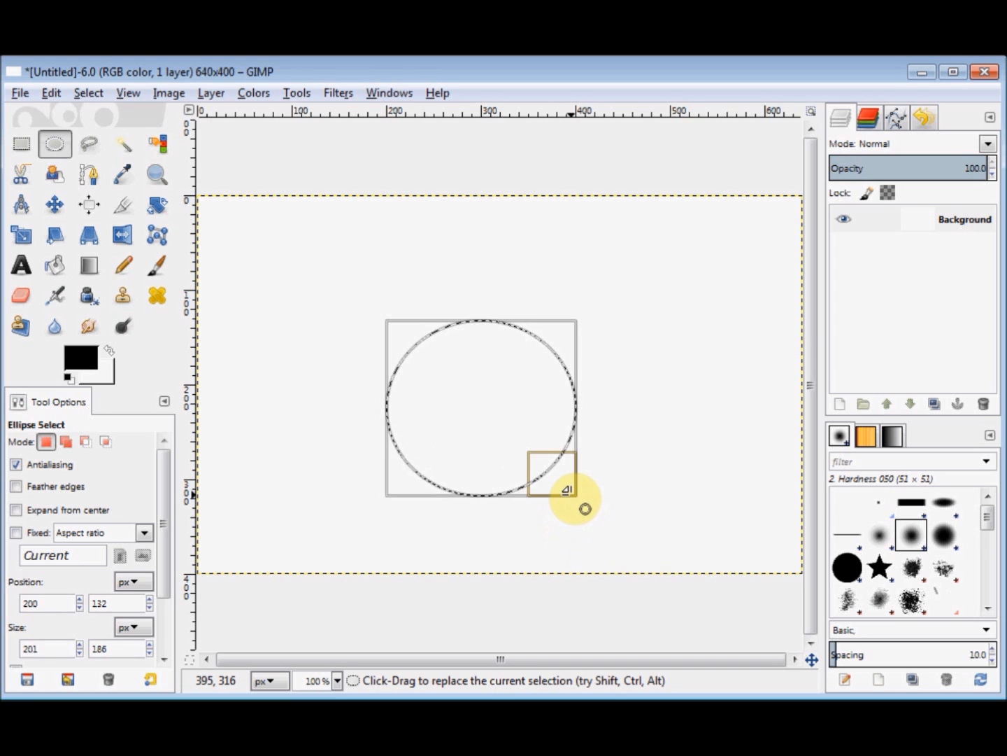
left_click_drag(586, 508, 612, 519)
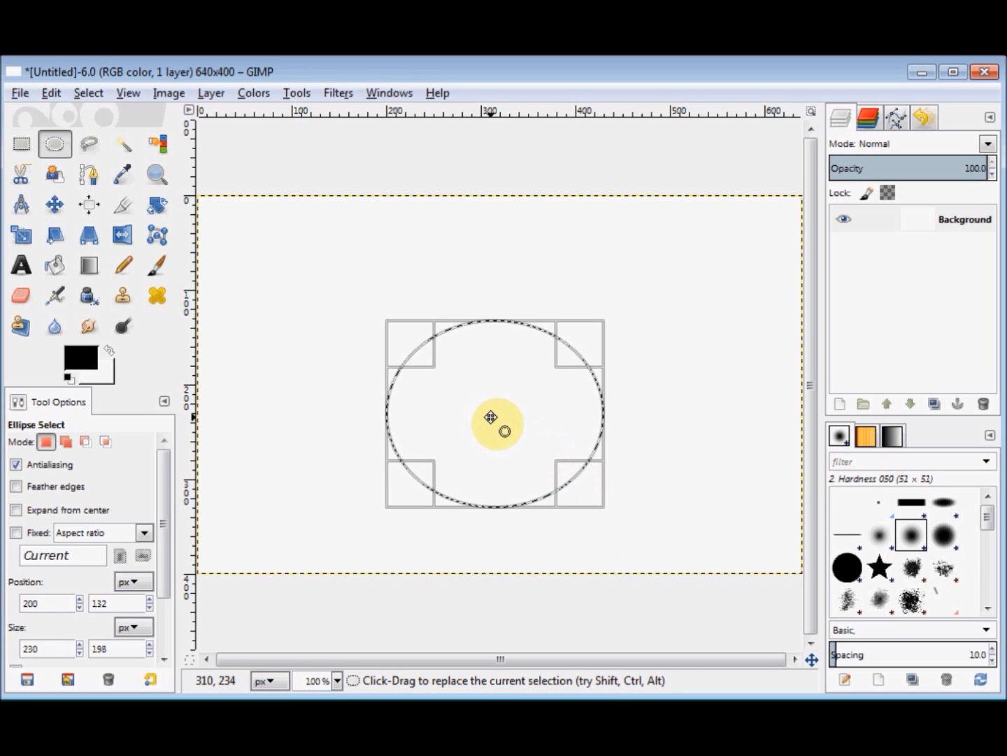
- Move the elliptical selection up to about 243, 16 px and deselect it
left_click_drag(490, 418, 533, 303)
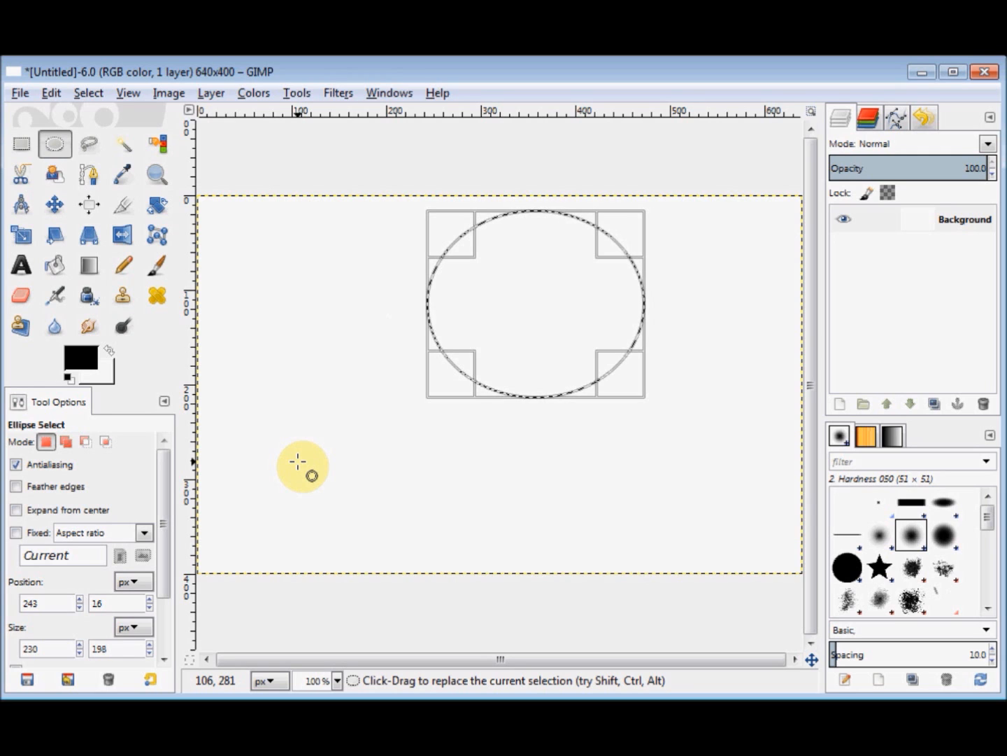
left_click(299, 461)
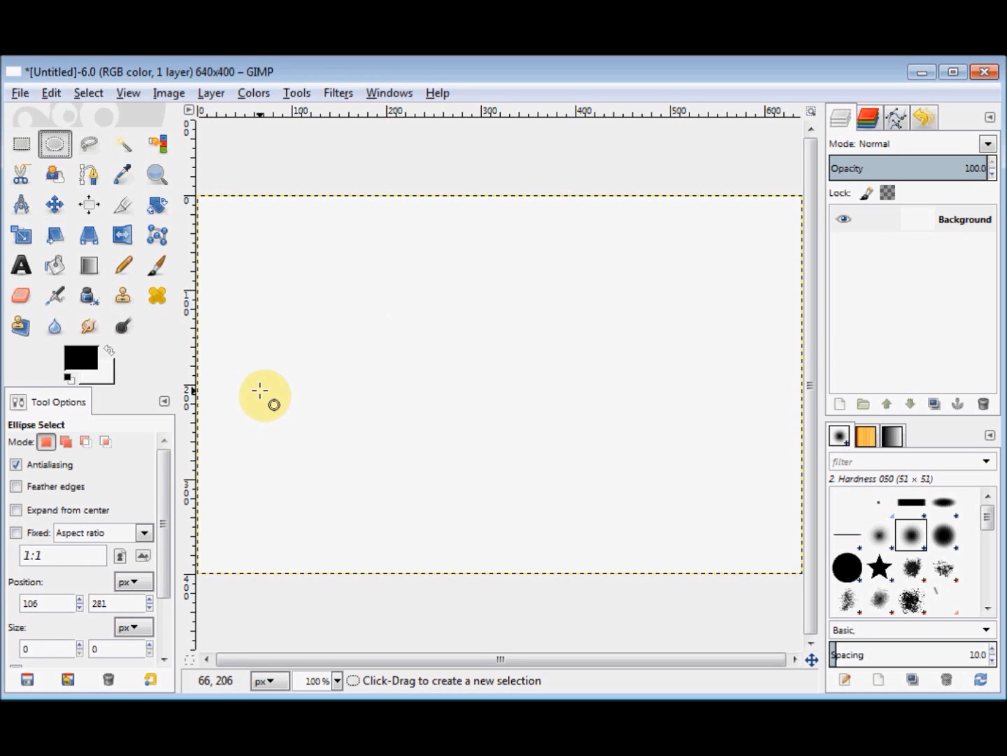
- Outline a closed five-pointed star with straight Free Select segments and deselect it
left_click(90, 144)
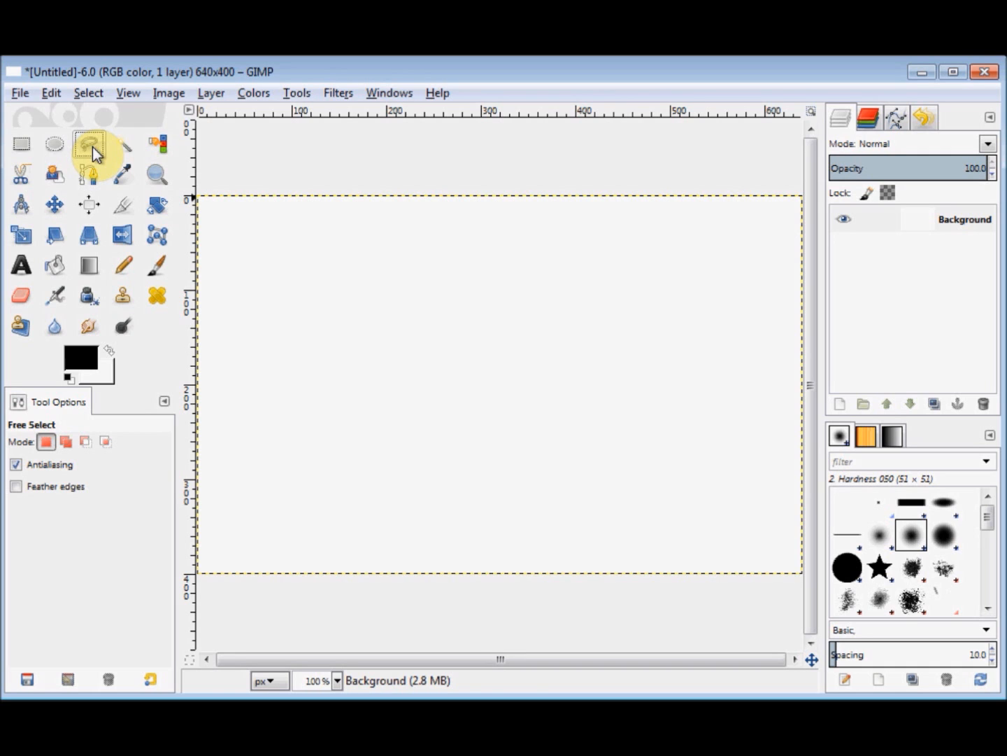
left_click(407, 312)
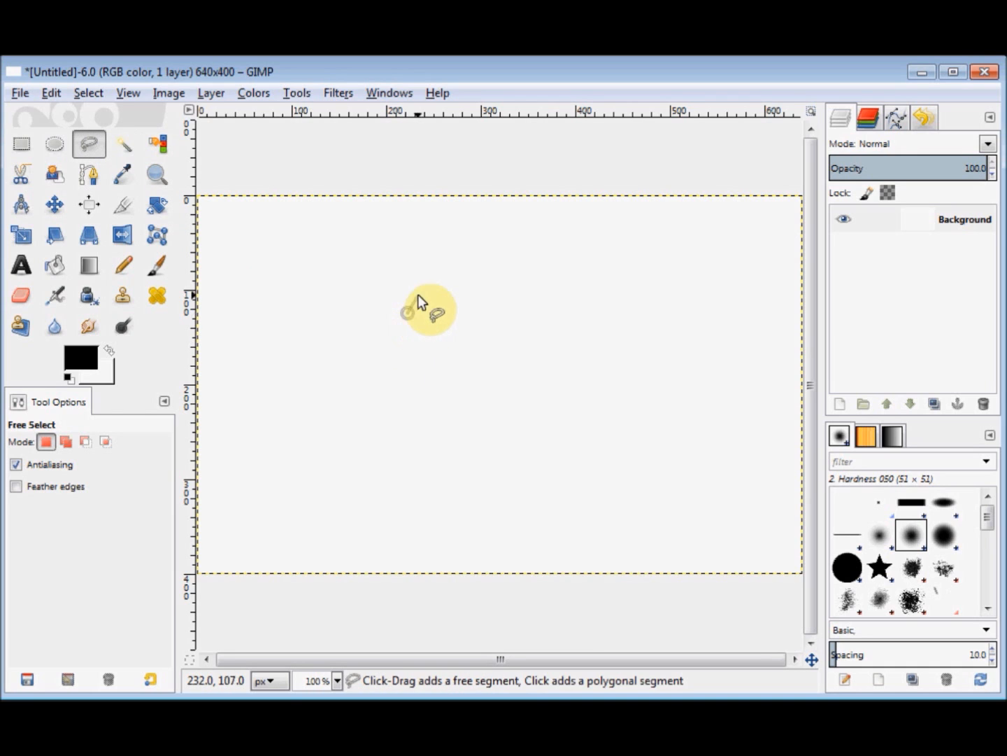
left_click(451, 253)
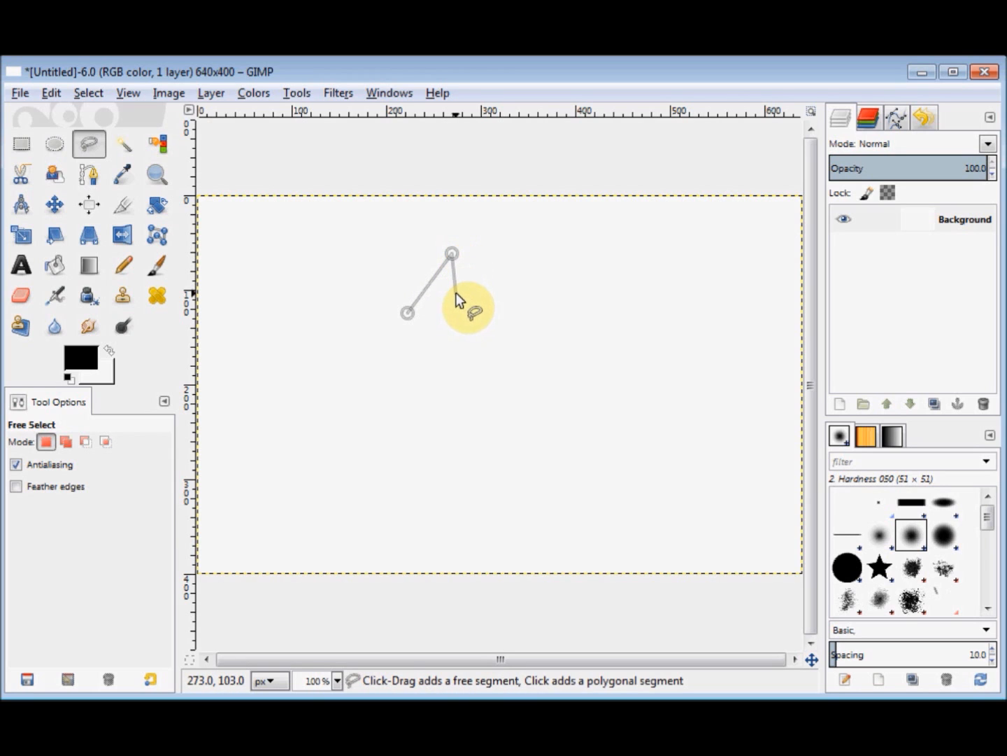
left_click(485, 314)
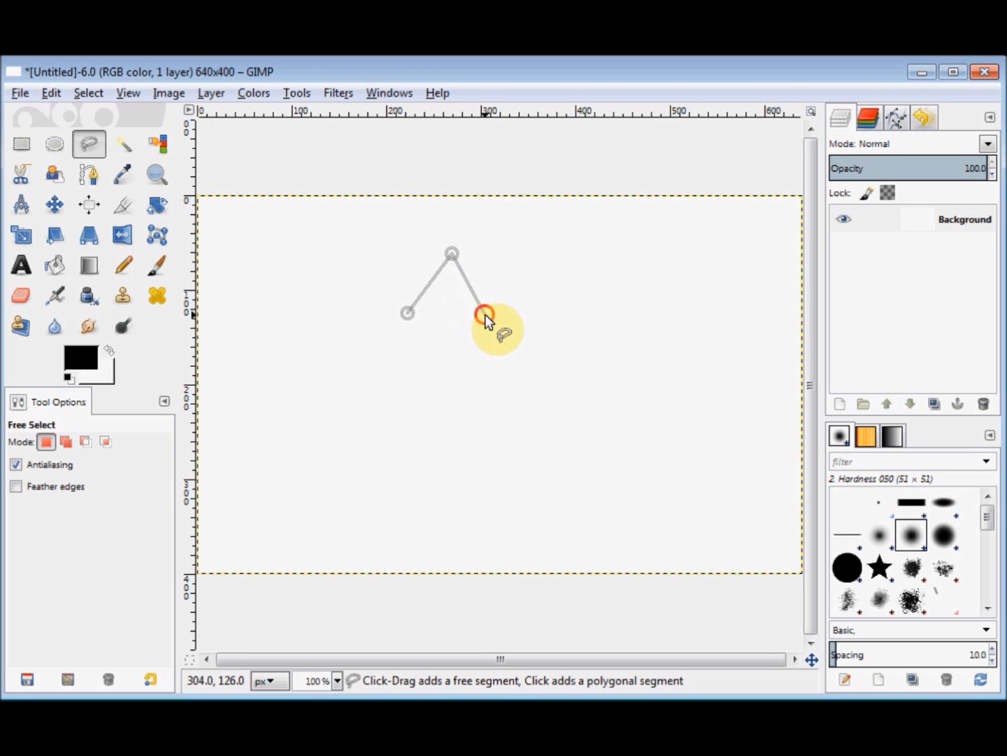
left_click(544, 344)
left_click(501, 368)
left_click(487, 424)
left_click(444, 387)
left_click(390, 428)
left_click(384, 367)
left_click(326, 331)
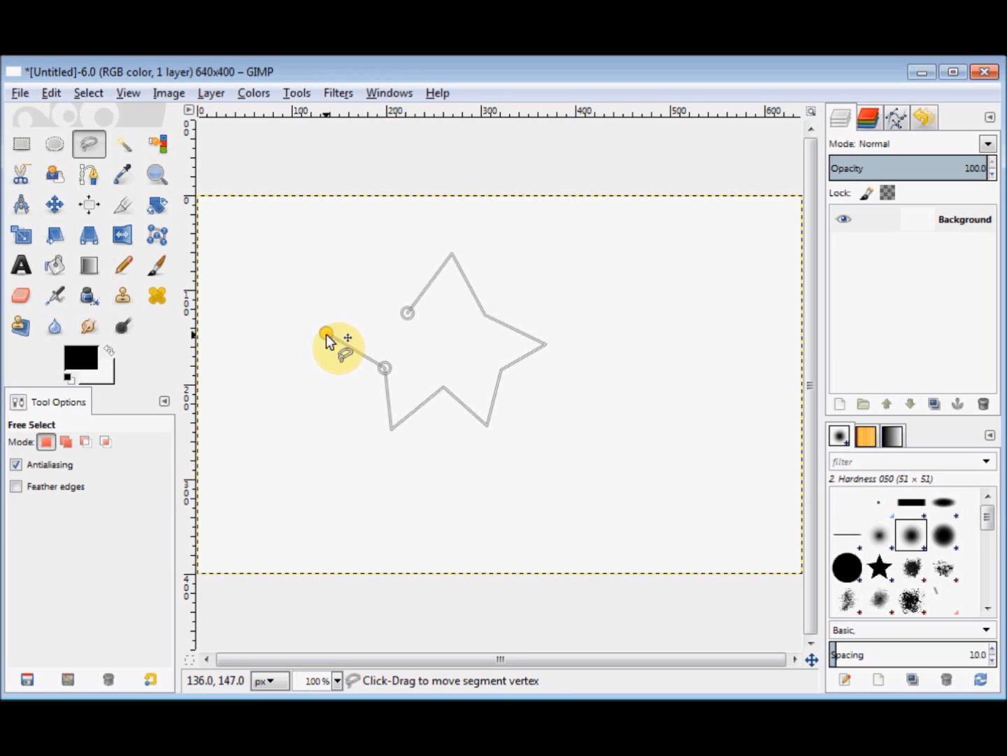
left_click(410, 312)
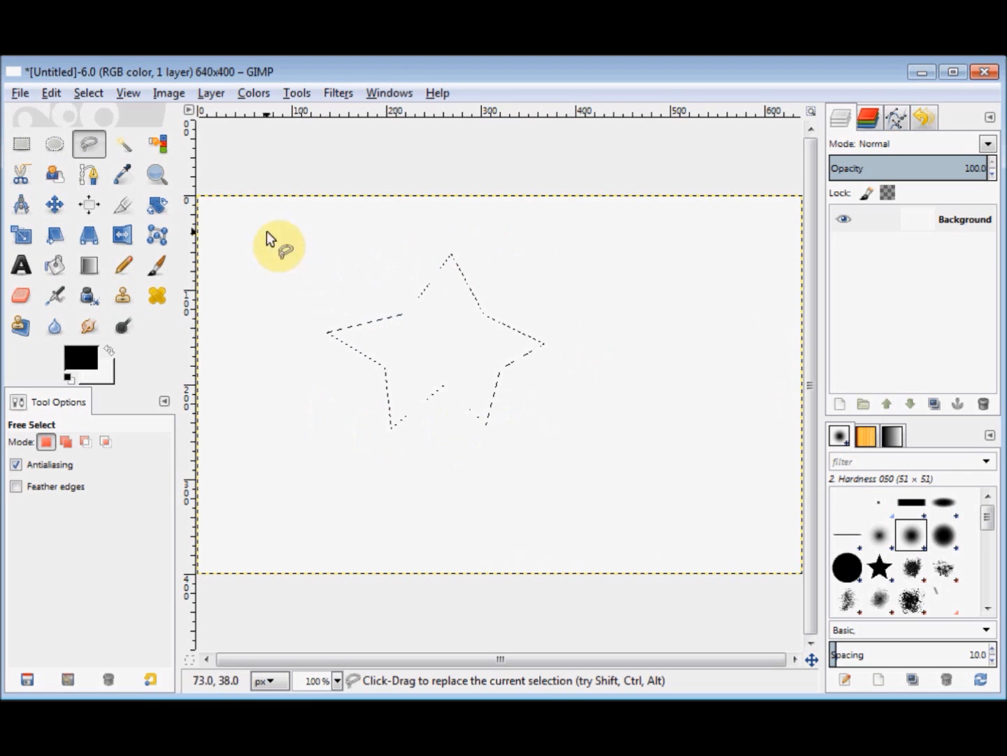
left_click(87, 92)
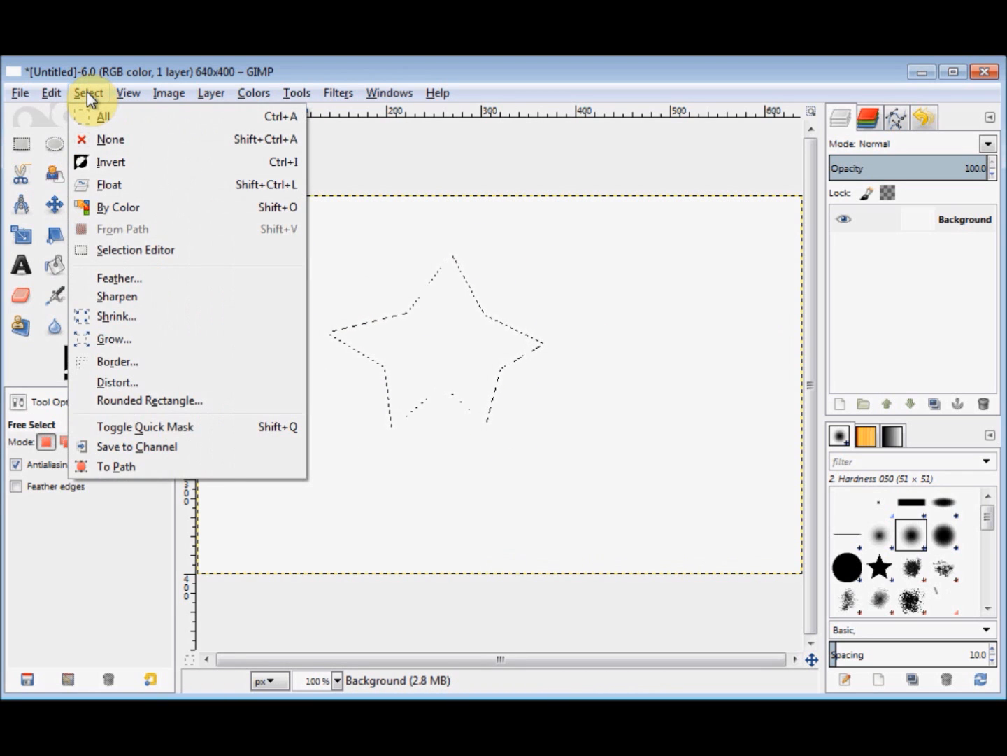
left_click(99, 143)
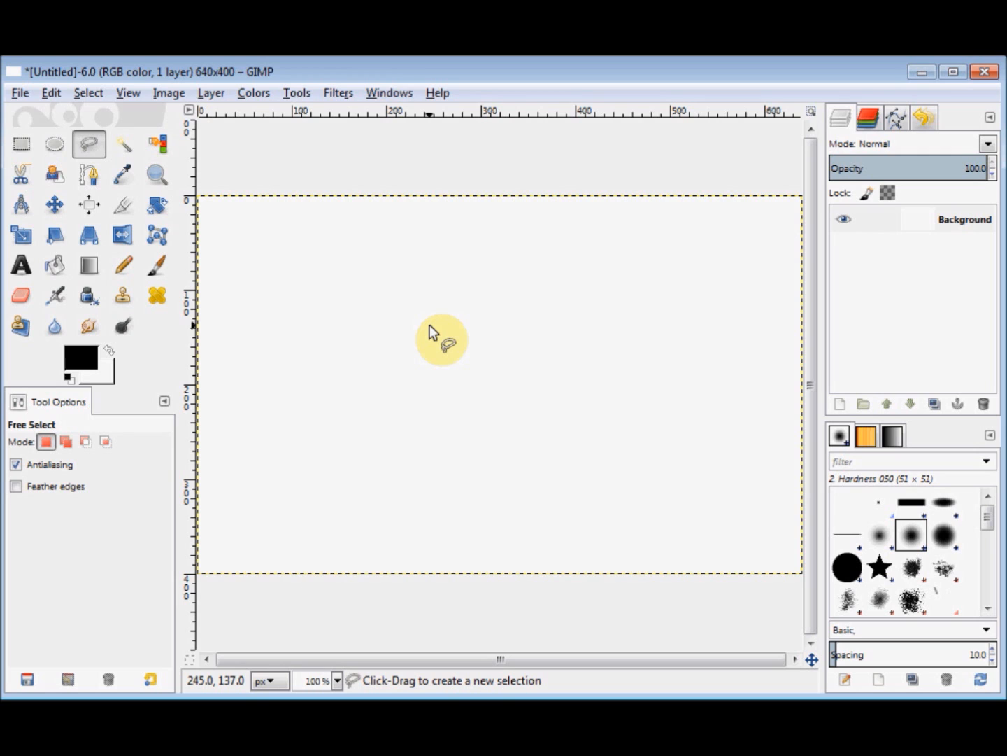
- Draw a closed, curved freehand selection mid-canvas with Free Select and deselect it
mouse_move(430, 324)
left_mouse_down()
mouse_move(457, 309)
mouse_move(506, 322)
mouse_move(503, 416)
mouse_move(351, 372)
mouse_move(338, 342)
mouse_move(344, 311)
mouse_move(387, 341)
mouse_move(423, 329)
left_mouse_up()
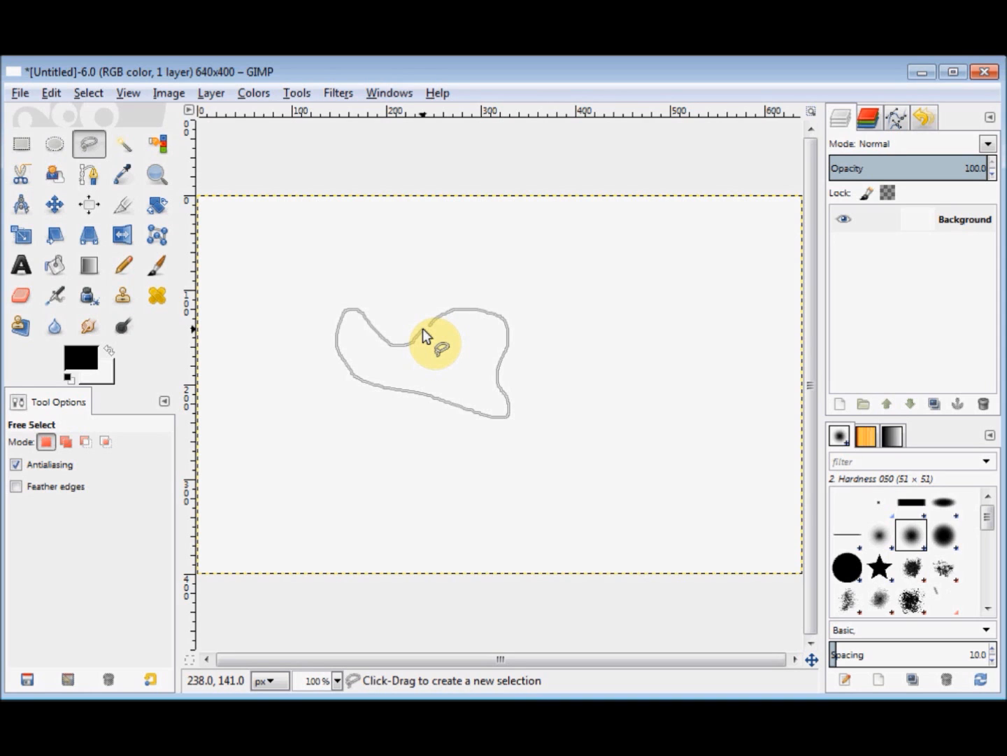
left_click_drag(422, 328, 428, 325)
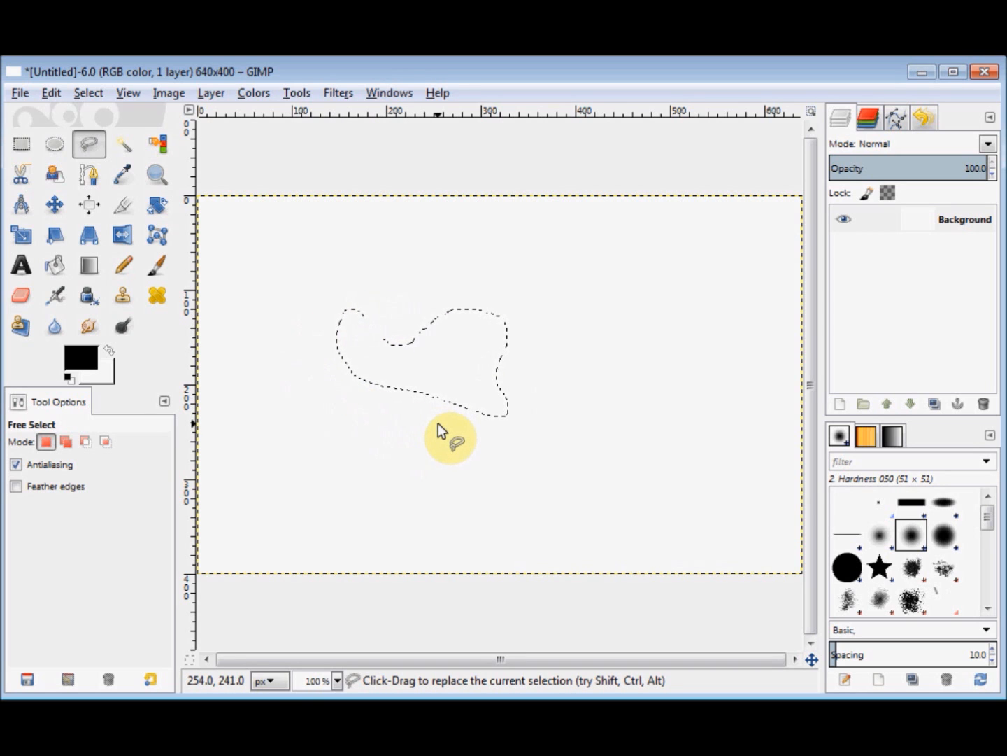
left_click(90, 93)
left_click(105, 140)
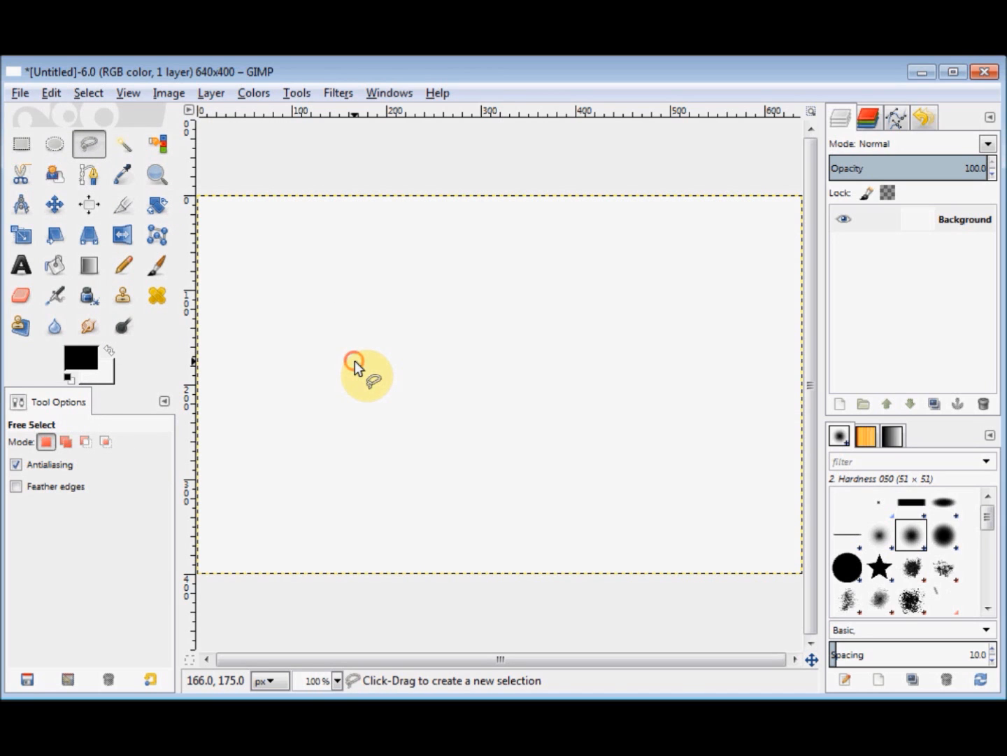
- Place two connected straight Free Select segments and remove their points one by one
left_click(356, 361)
left_click(422, 335)
left_click(424, 369)
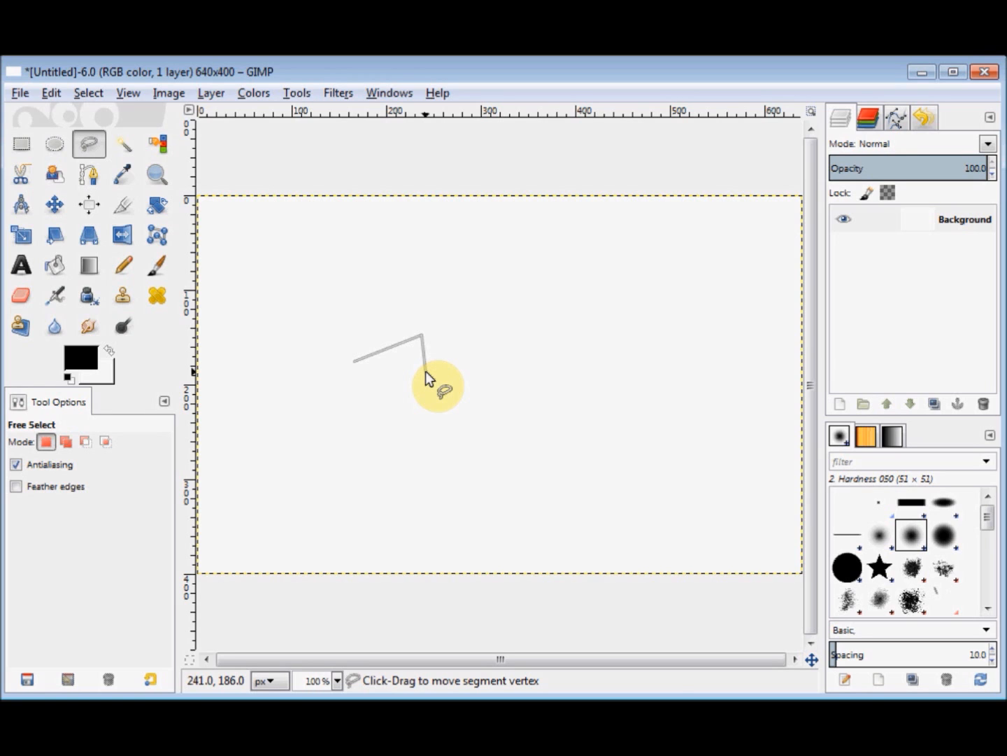
key("BackSpace")
key("BackSpace")
key("BackSpace")
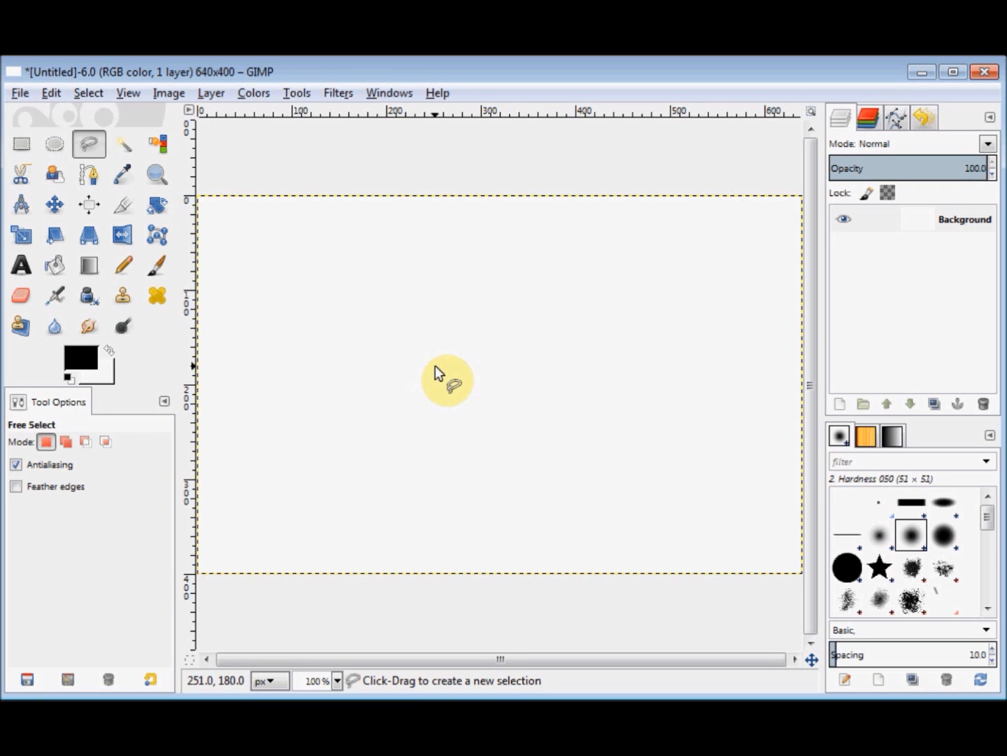
- Draw a rectangular selection starting at about 168, 149 px and bucket-fill the whole selection with the black foreground color
left_click(23, 145)
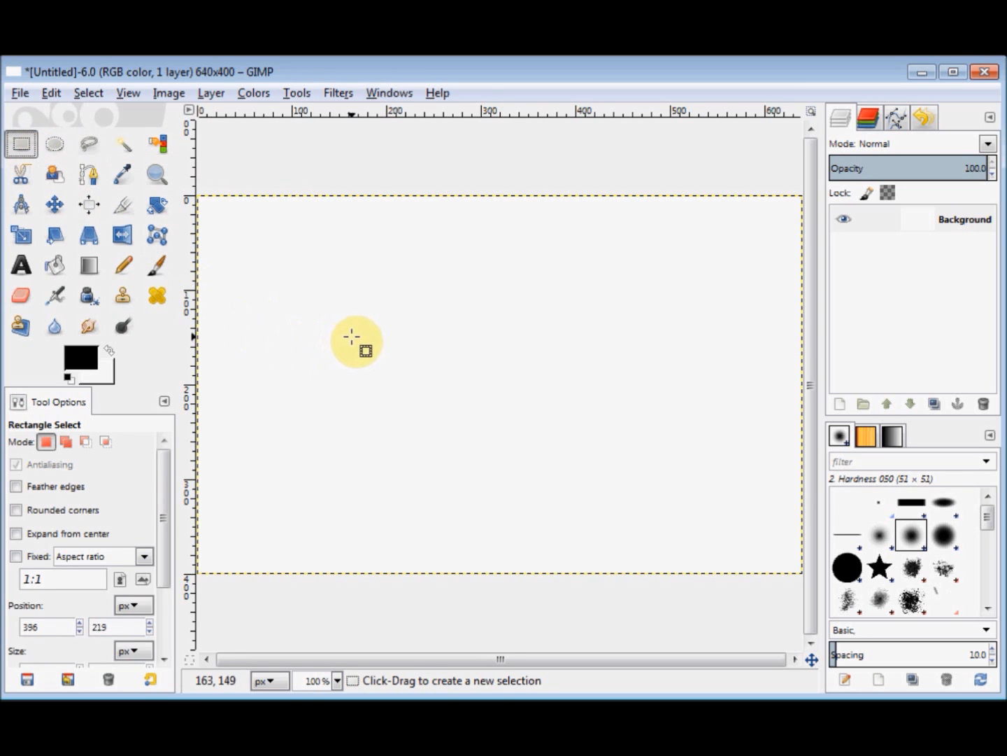
left_click_drag(356, 337, 645, 493)
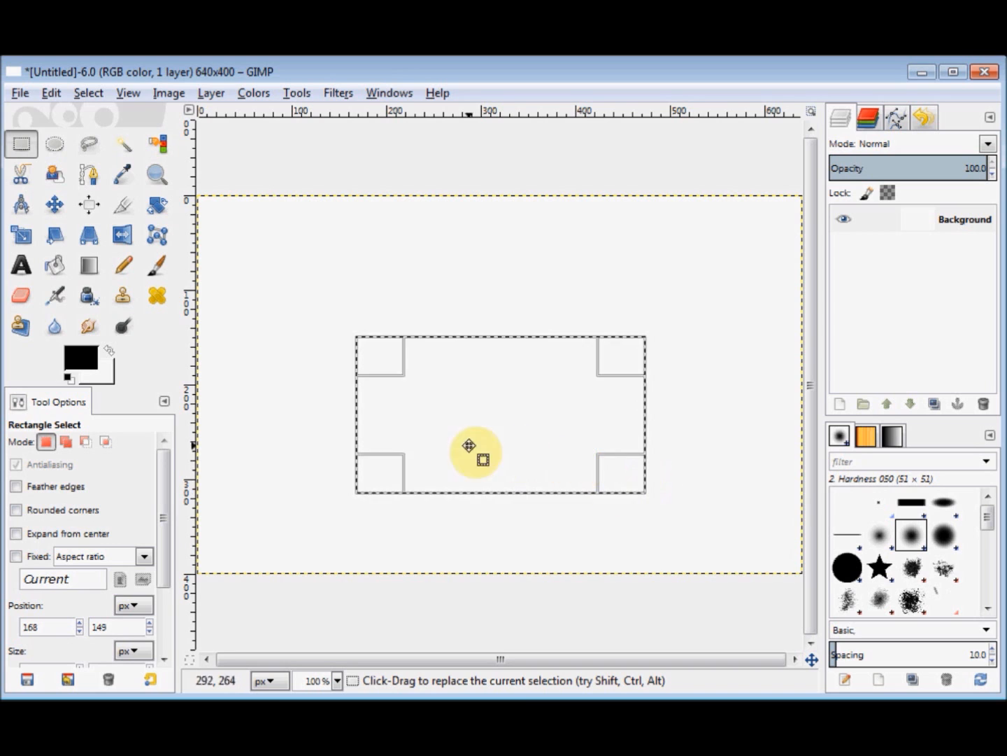
left_click(60, 267)
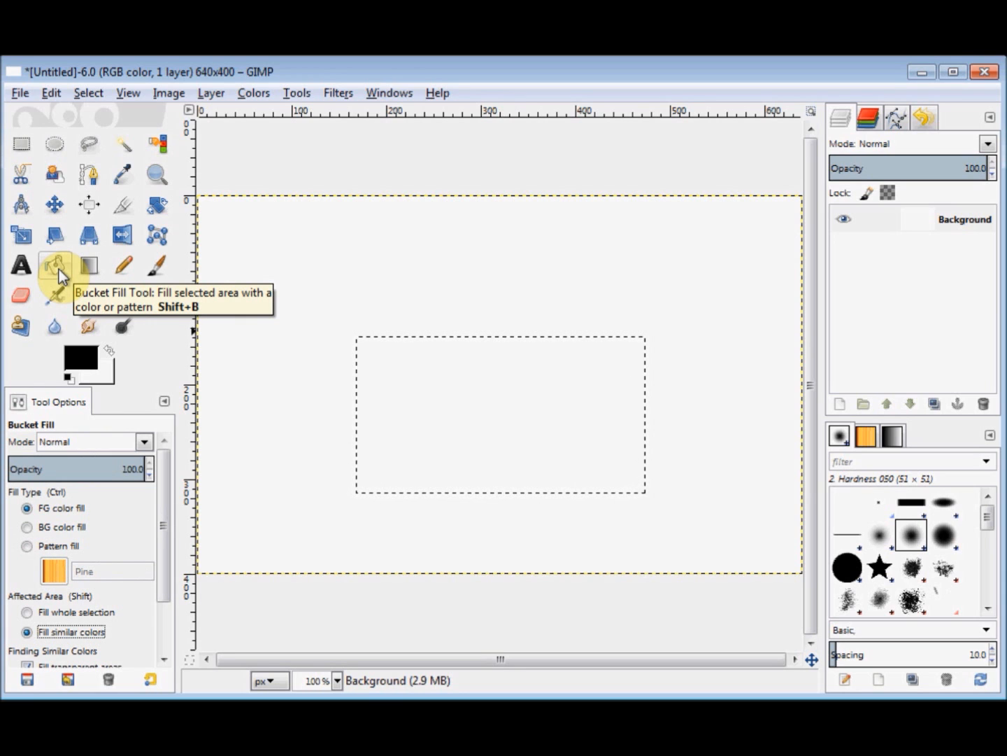
left_click(57, 267)
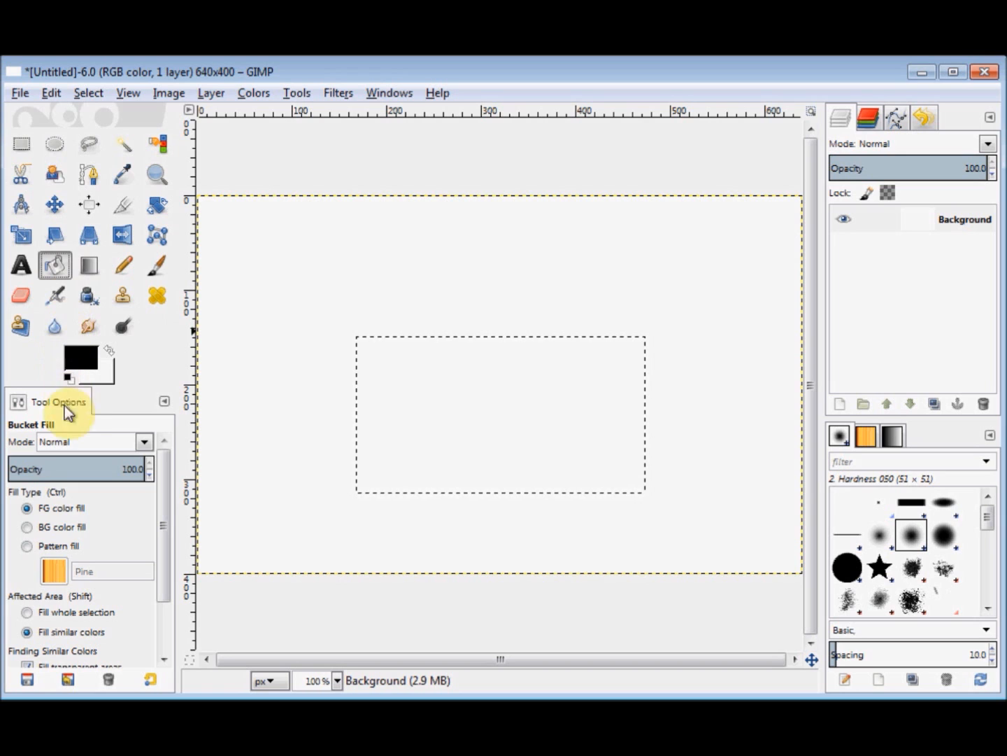
left_click(55, 614)
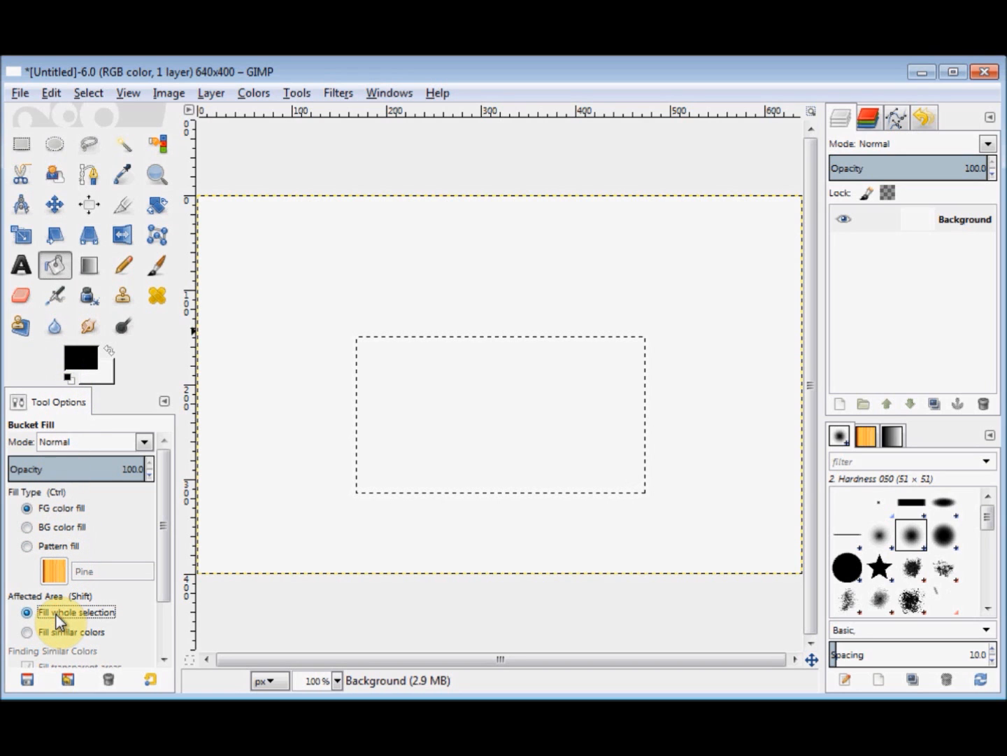
left_click(505, 432)
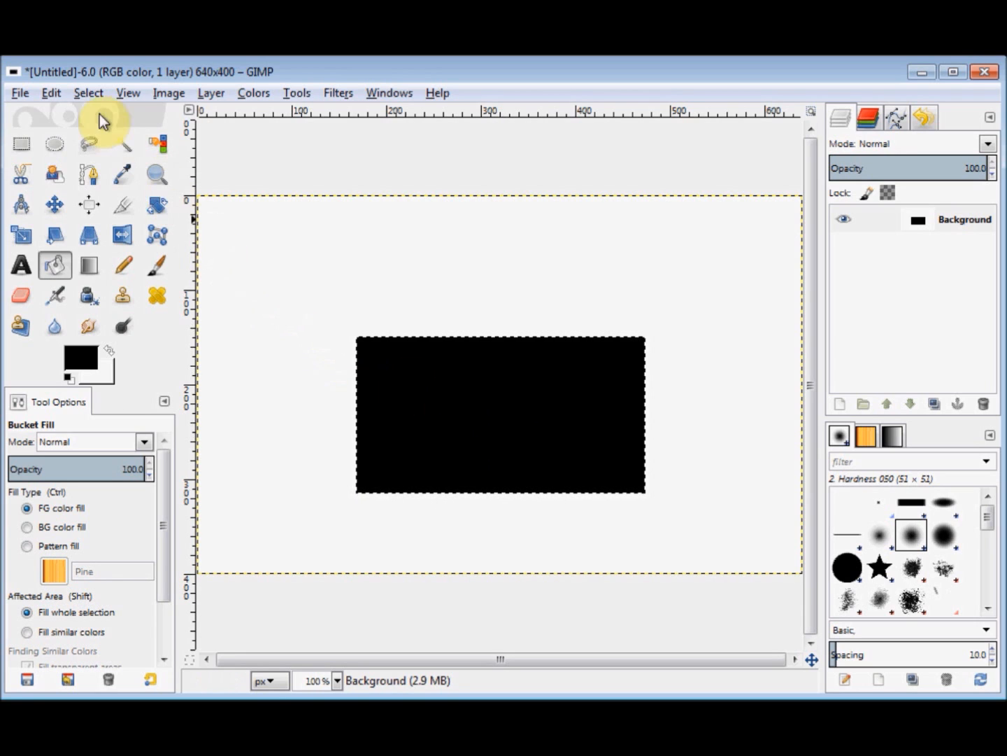
- Shrink the rectangular selection by 20 px and fill its interior with the background color, leaving a black frame
left_click(91, 96)
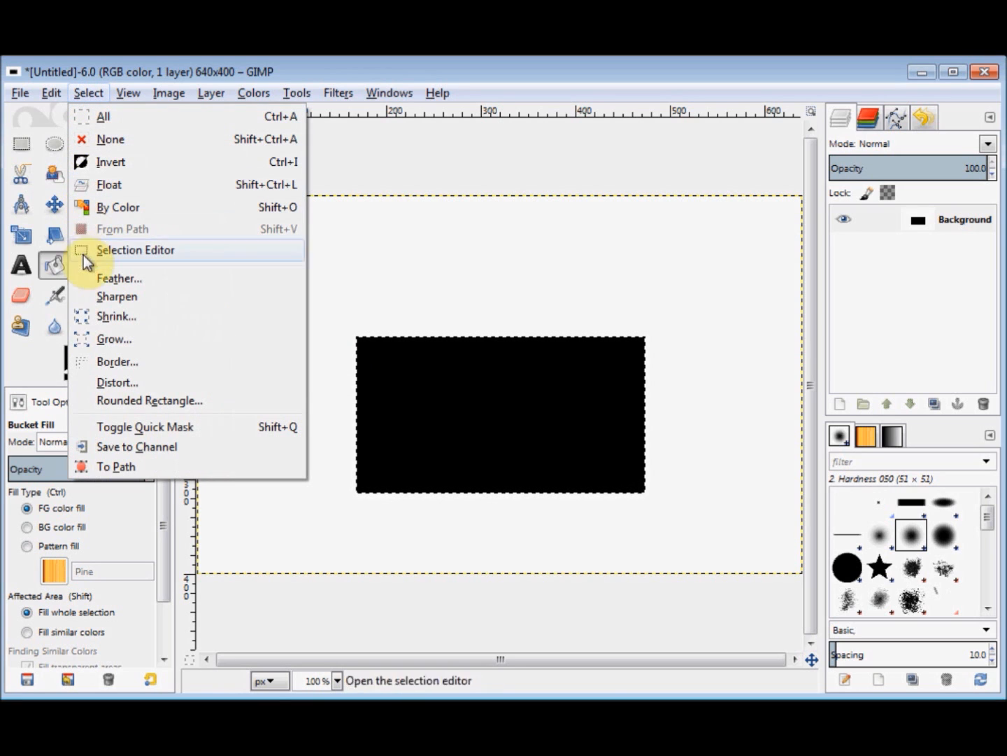
left_click(107, 319)
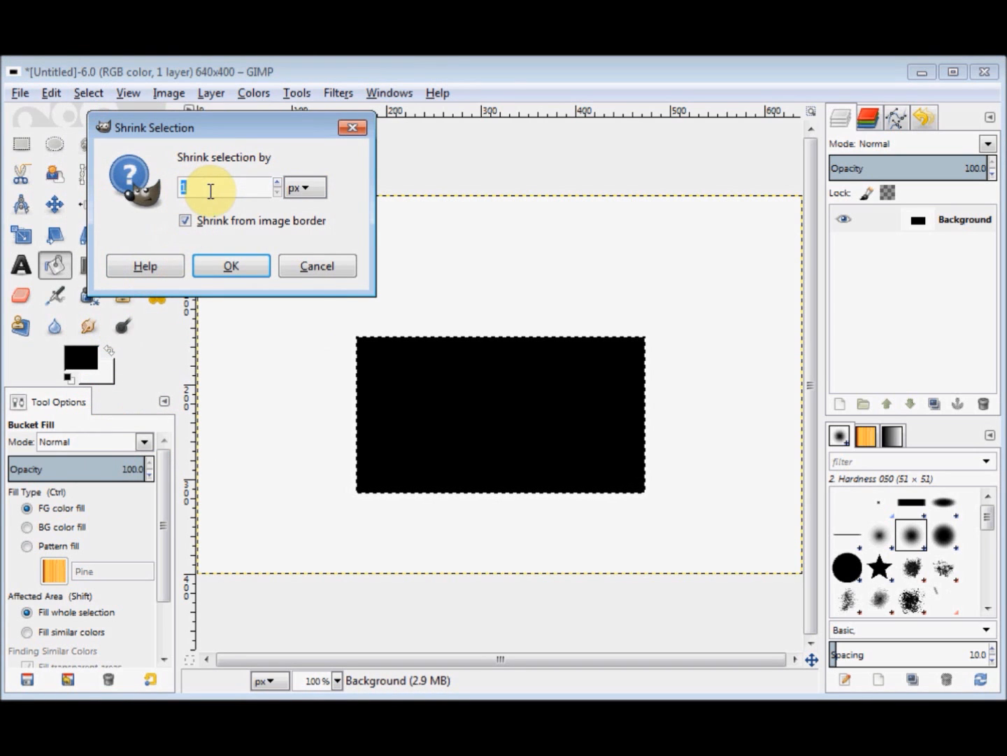
type("20")
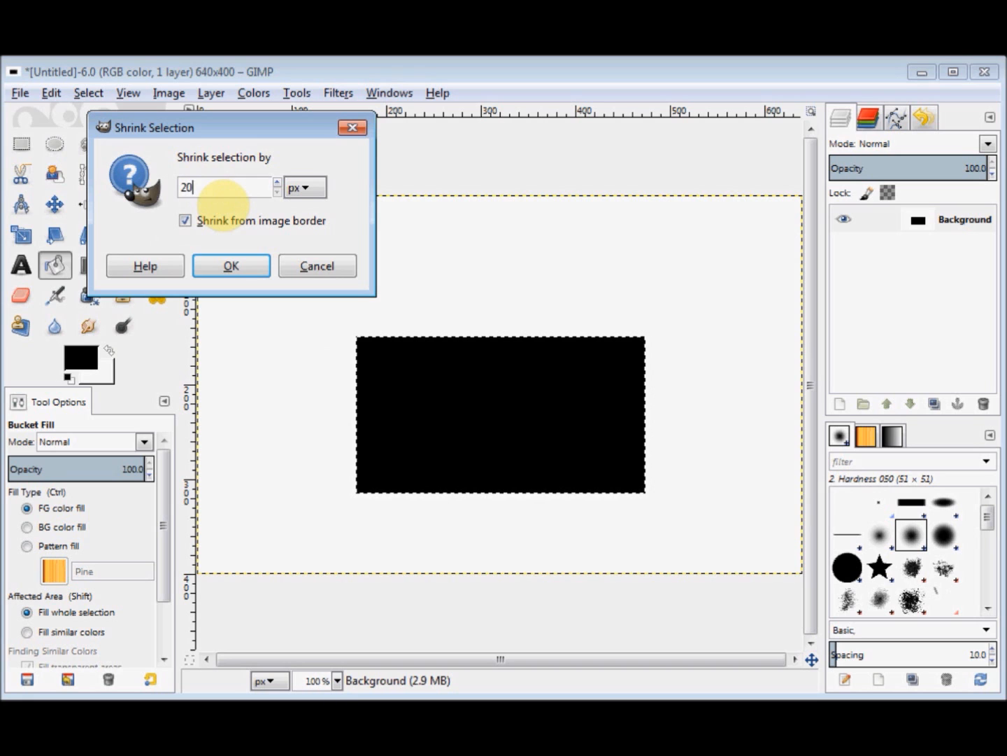
left_click(229, 269)
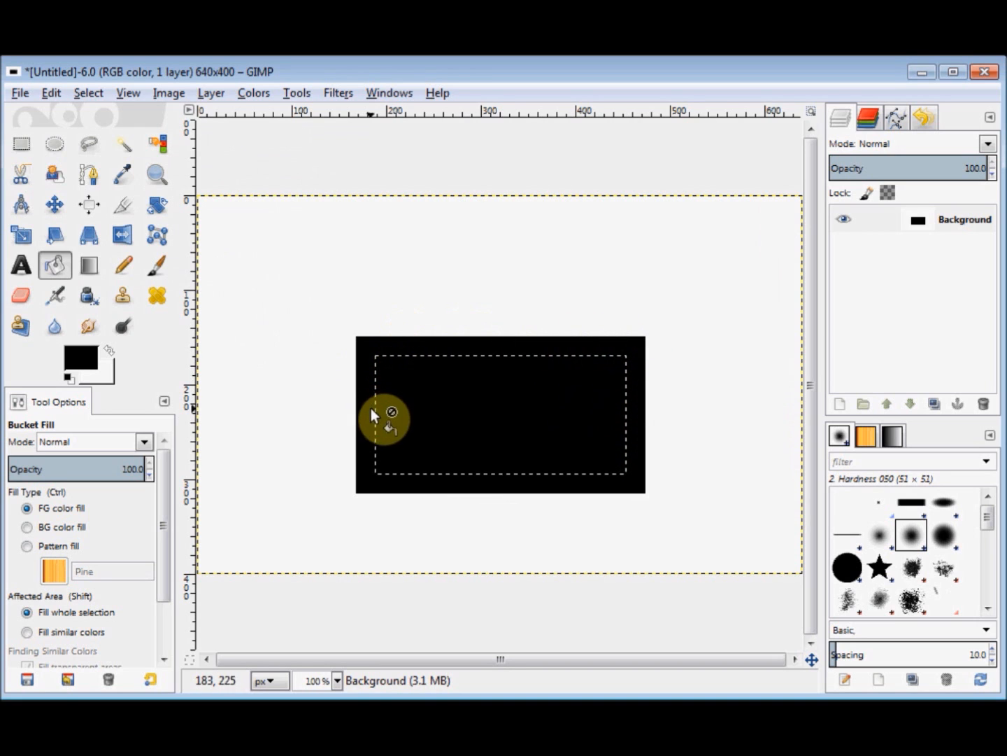
left_click(484, 438)
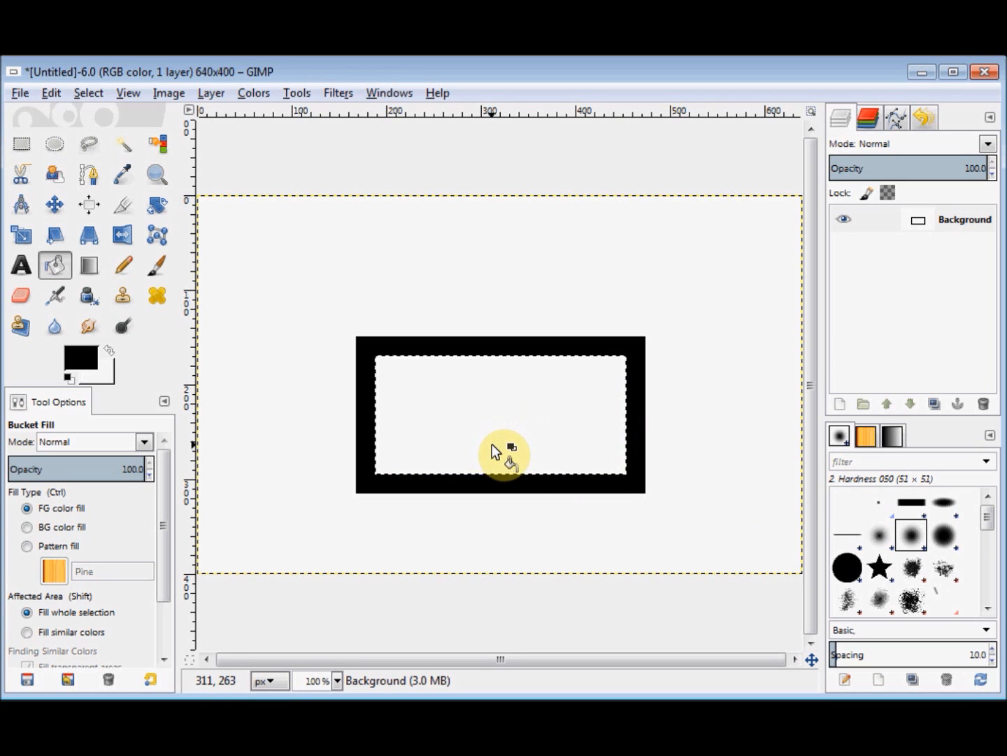
- Draw an elliptical selection about 90 × 22 px across the middle of the frame's top edge and bucket-fill it black
left_click(56, 146)
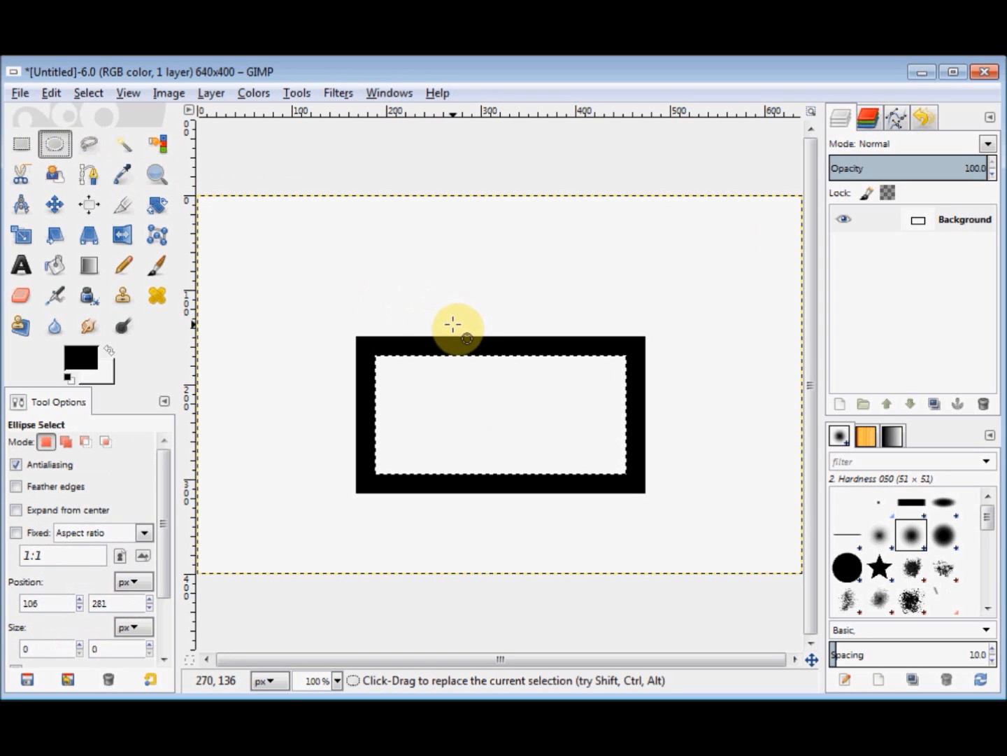
left_click_drag(457, 324, 538, 343)
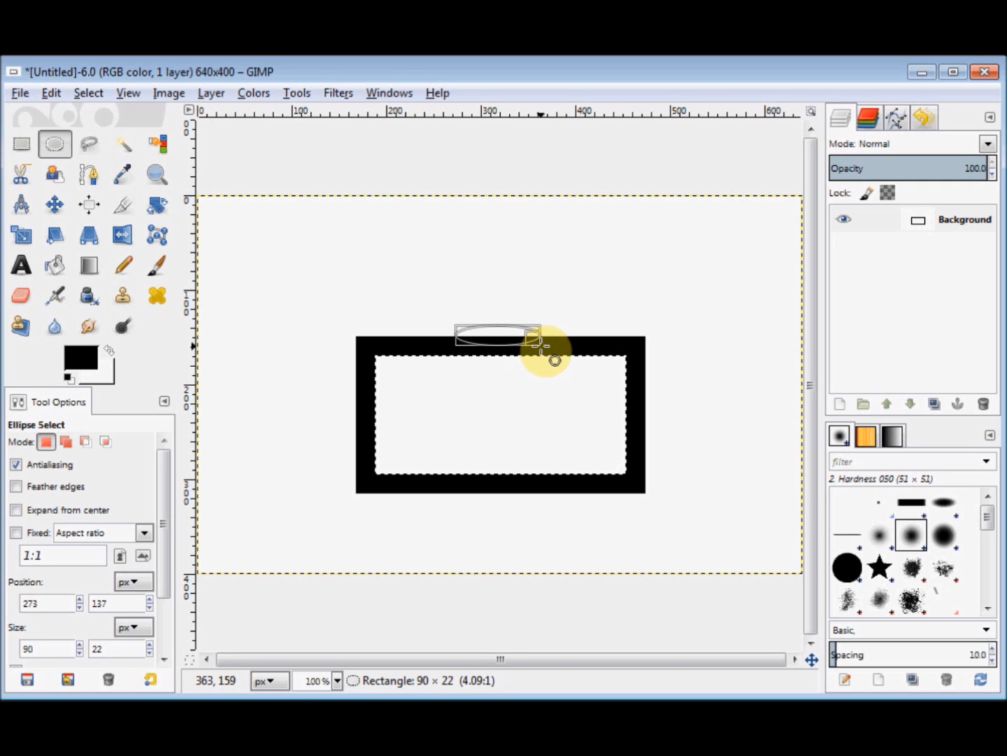
left_click_drag(540, 345, 540, 344)
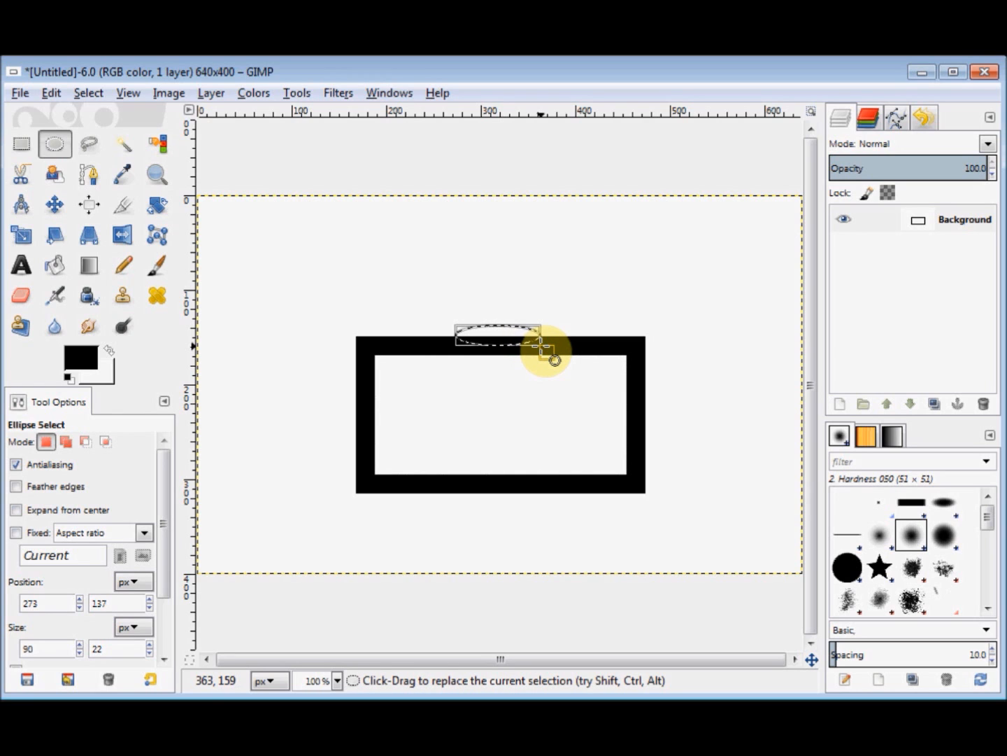
left_click(53, 268)
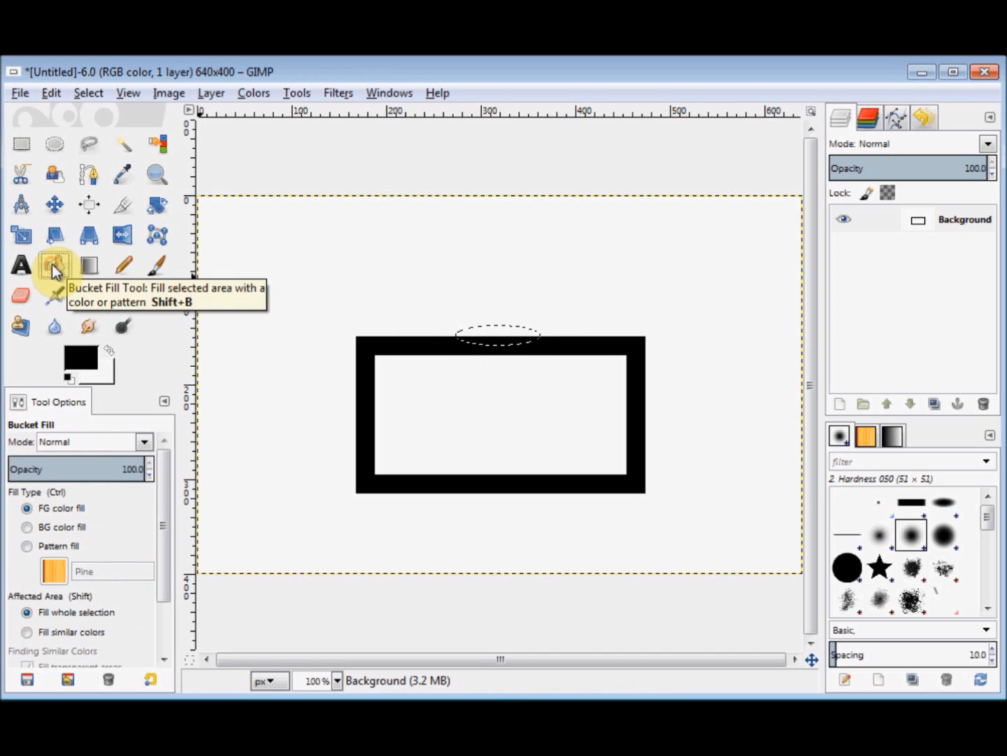
left_click(494, 339)
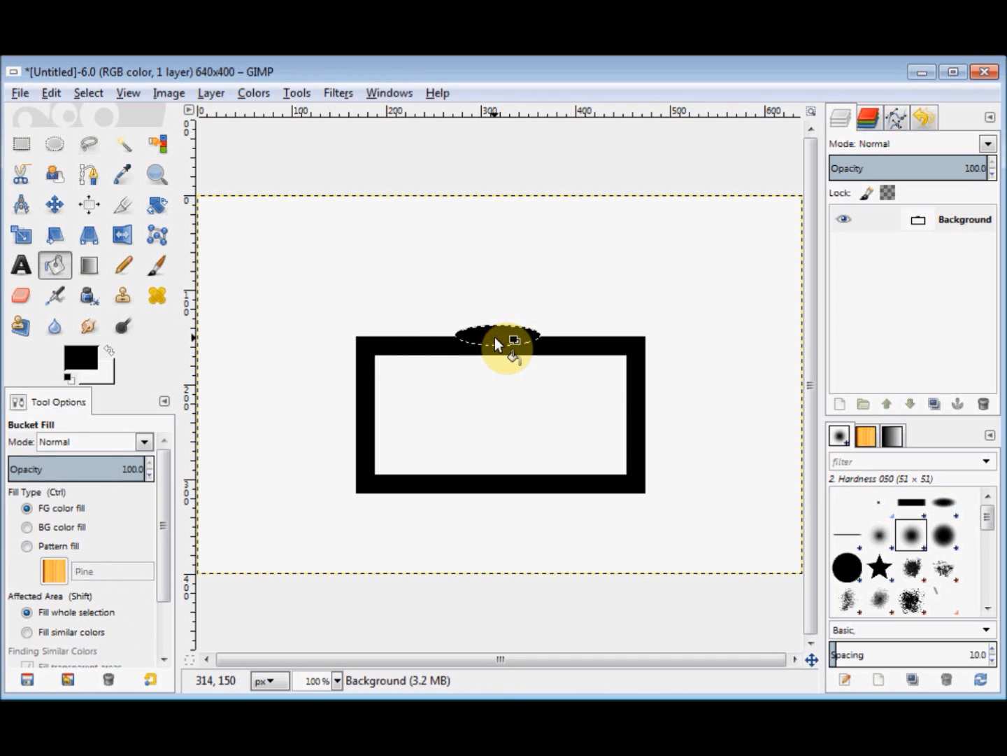
- Outline a V-shaped pair of antennas rising from the top ellipse with straight Free Select segments and bucket-fill the selection black
key("e")
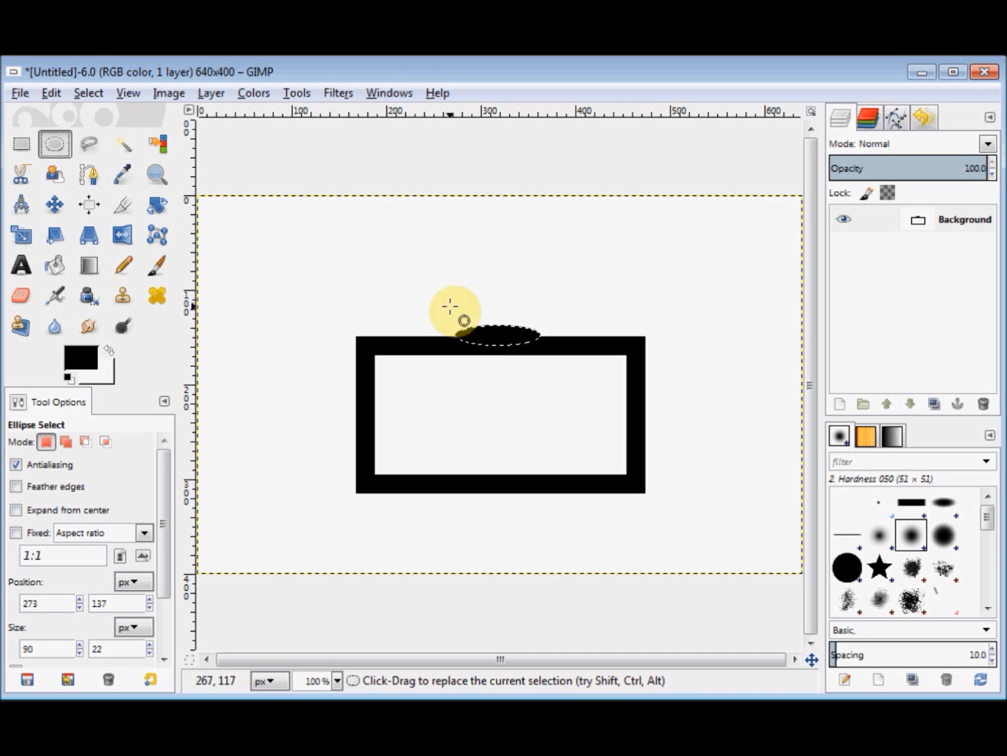
left_click(92, 150)
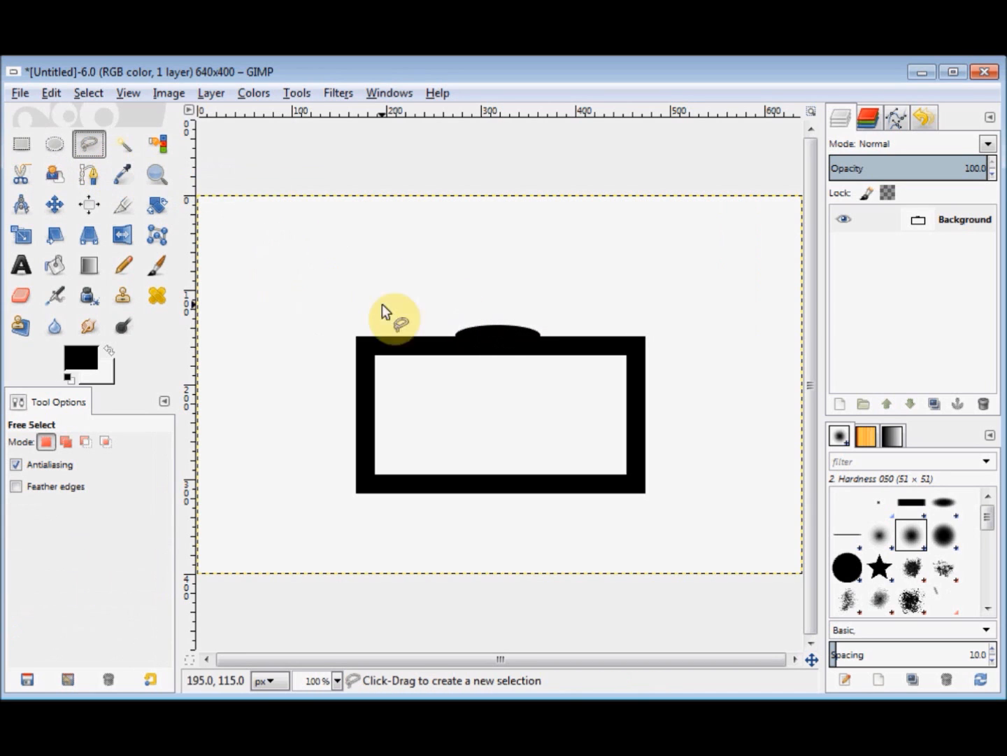
left_click(486, 339)
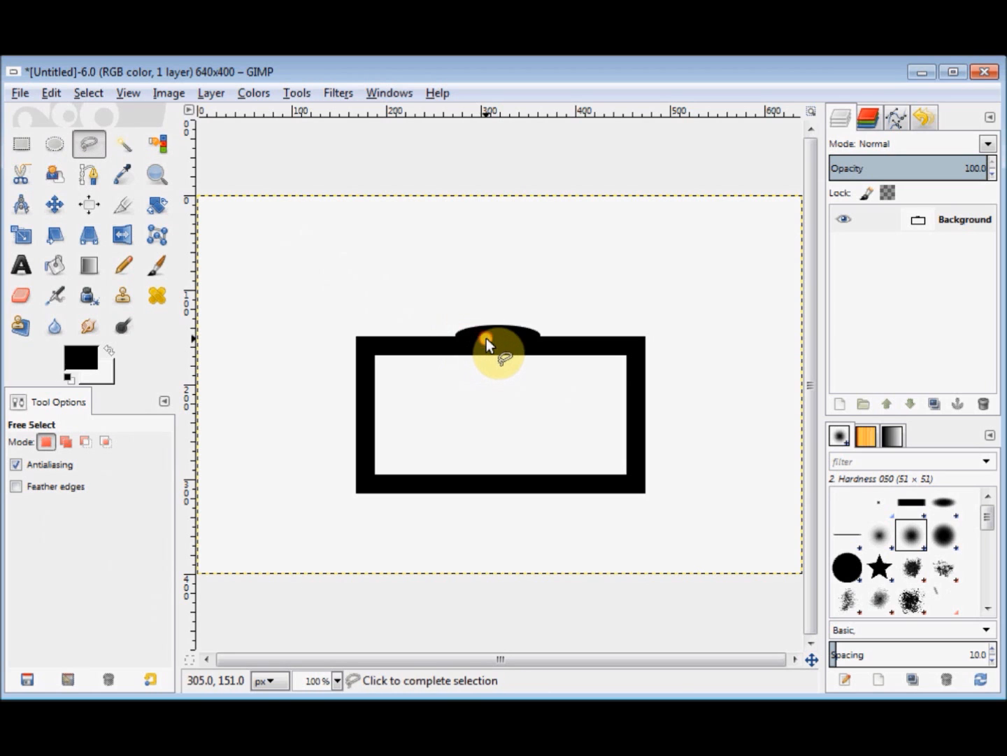
left_click(412, 304)
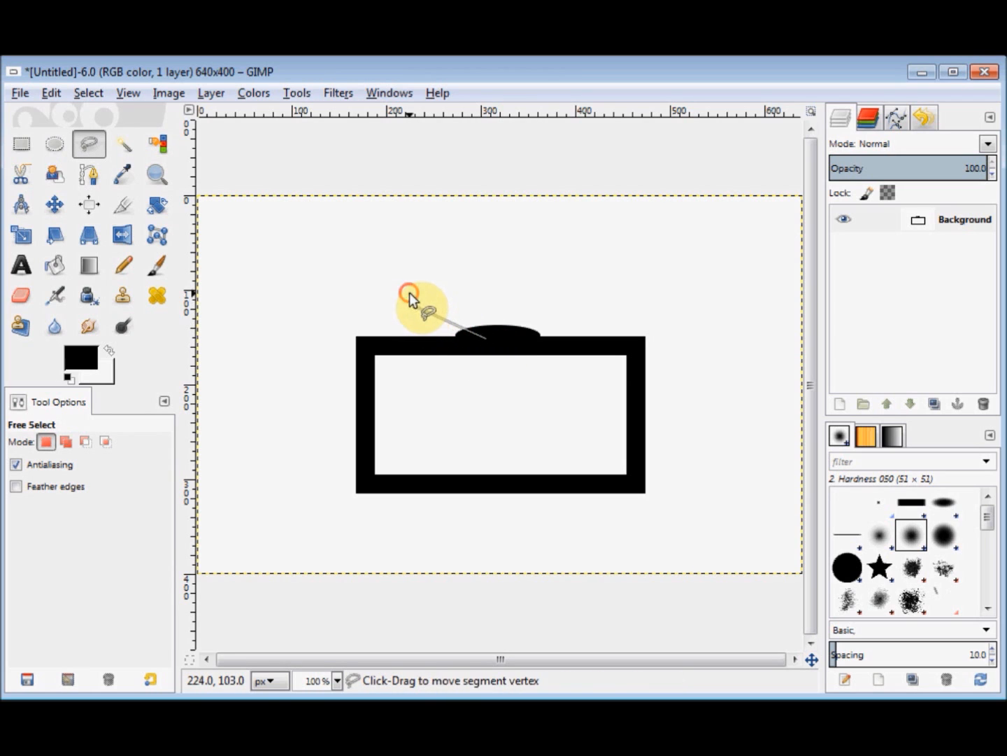
left_click(519, 336)
left_click(586, 293)
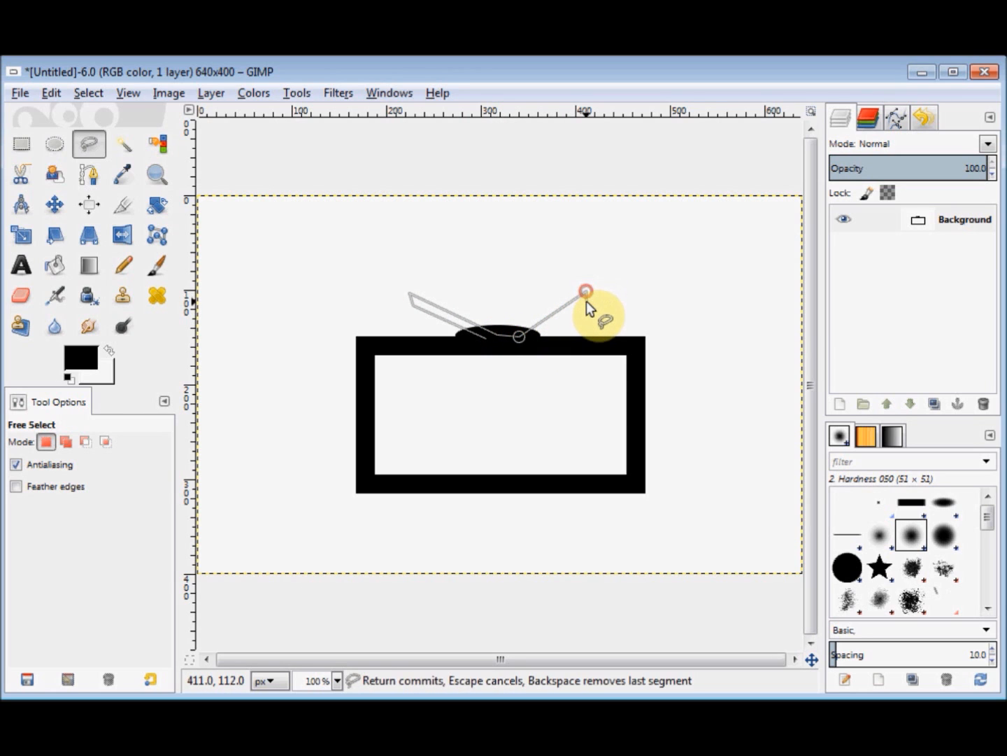
left_click(587, 301)
left_click(528, 344)
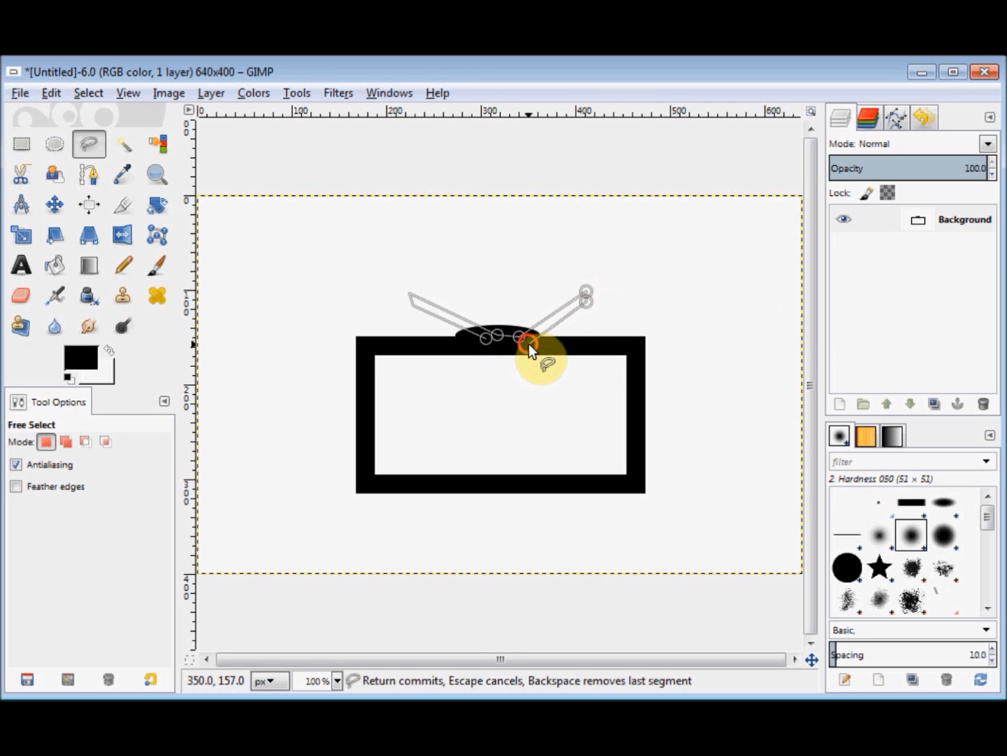
left_click(508, 349)
left_click(484, 340)
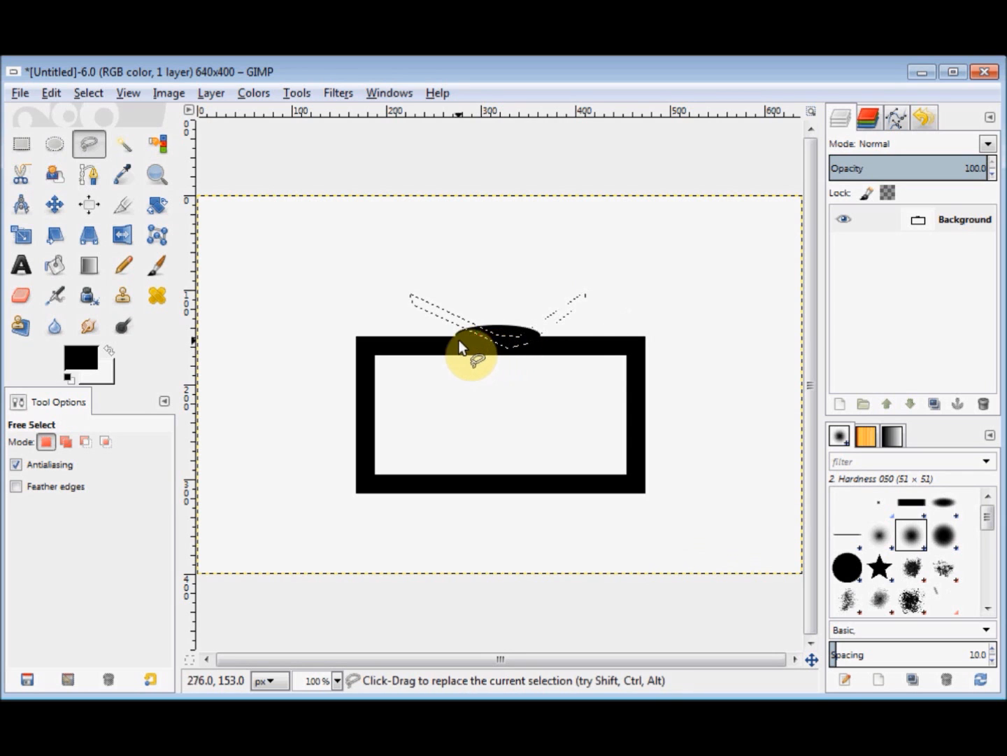
left_click(56, 264)
left_click(543, 330)
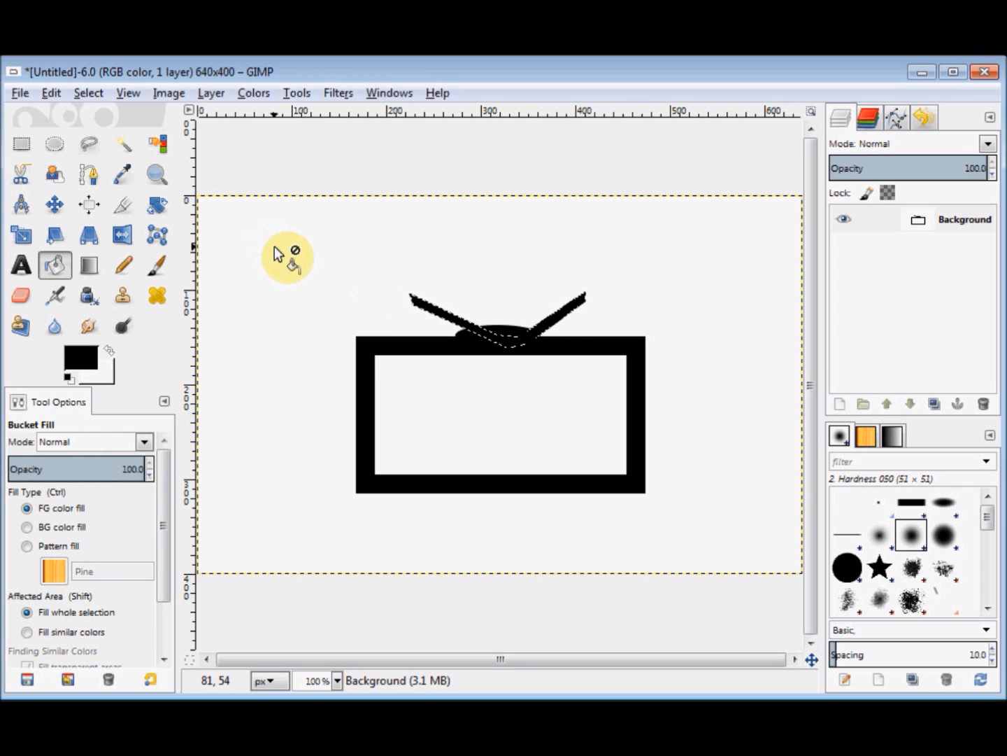
- Draw an elliptical selection about 207 × 33 px, move it up to overlap the frame's bottom edge, and fill it black as a base
left_click(50, 145)
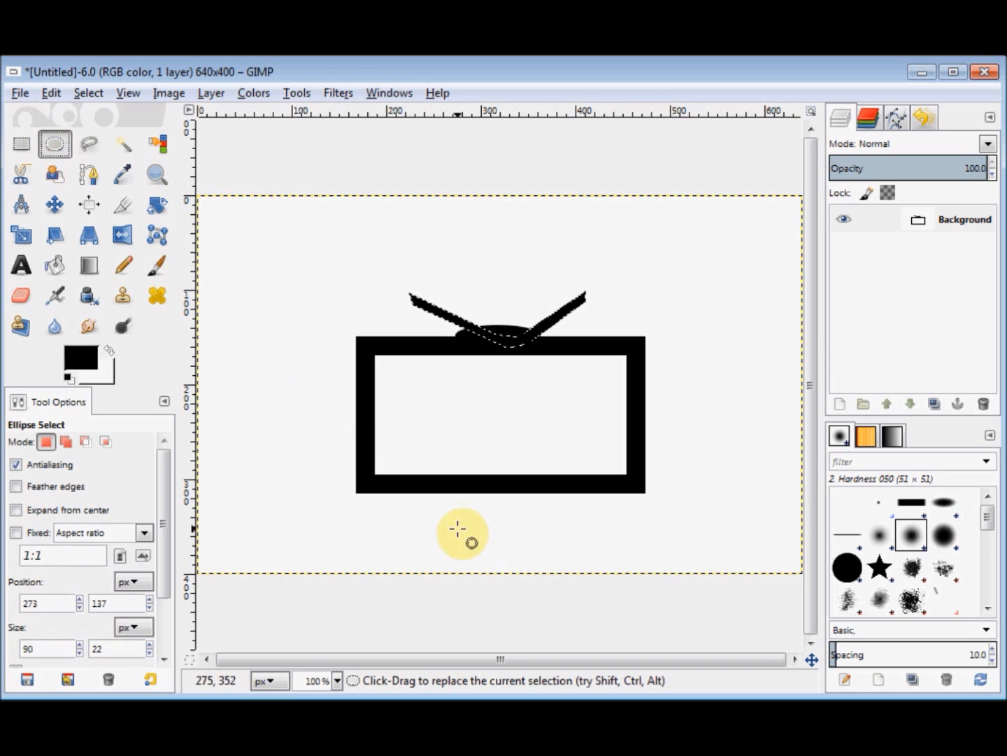
left_click_drag(414, 508, 609, 538)
left_click_drag(508, 531, 495, 506)
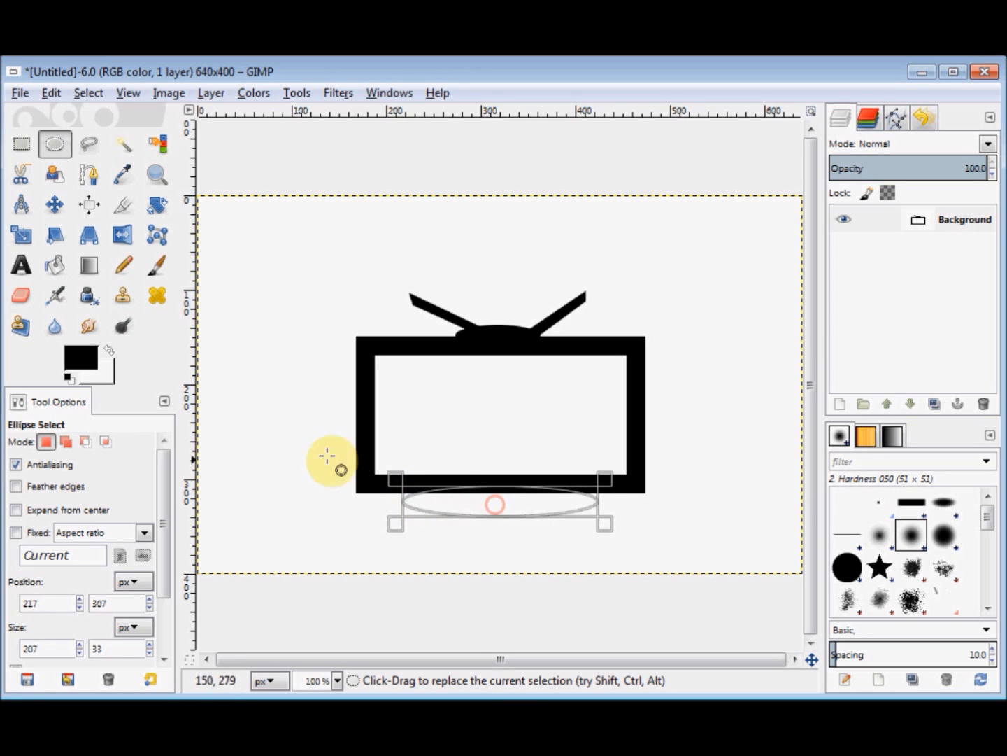
left_click(59, 270)
left_click(485, 498)
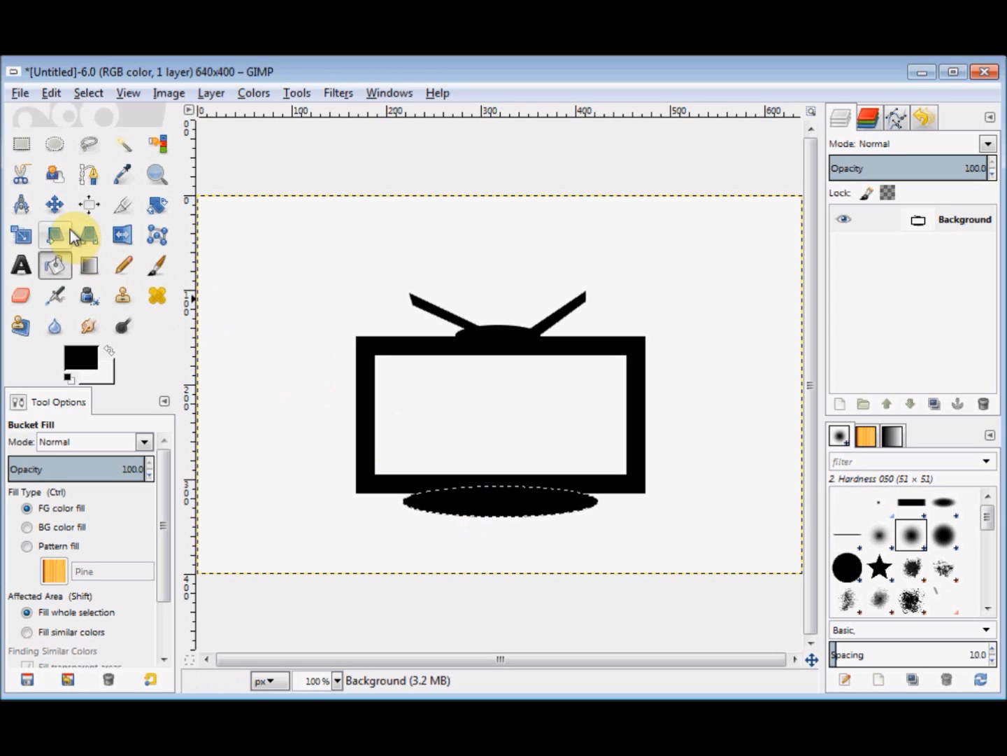
- Draw a small rectangular selection at about 389, 186 px inside the frame's upper right and fill it black as an eye
left_click(17, 144)
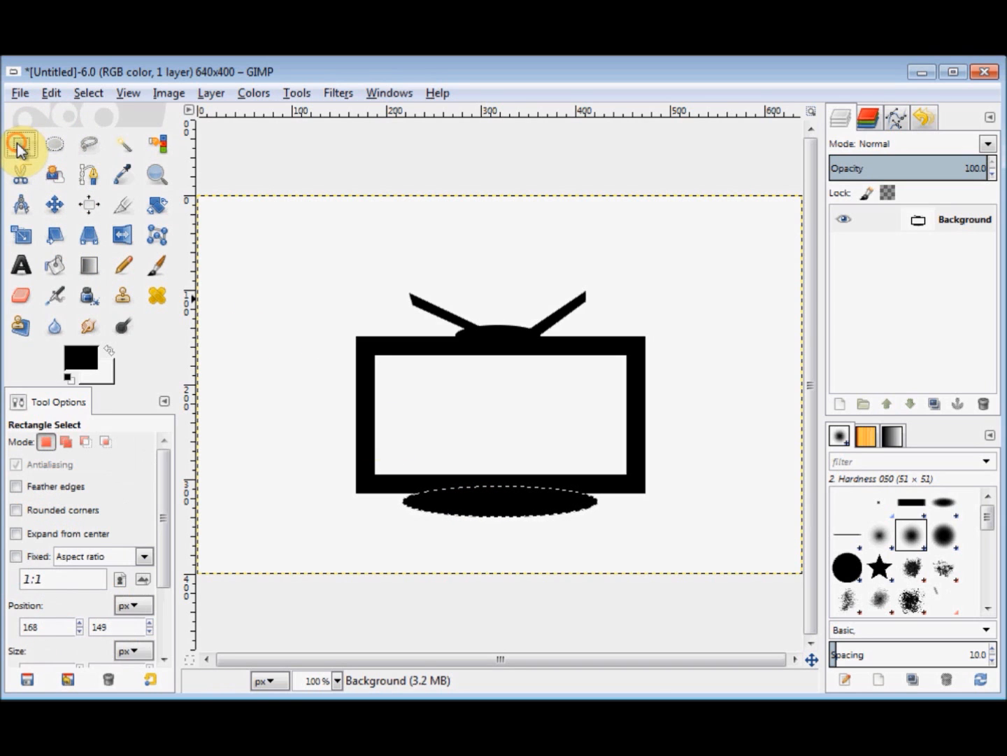
left_click_drag(566, 372, 616, 401)
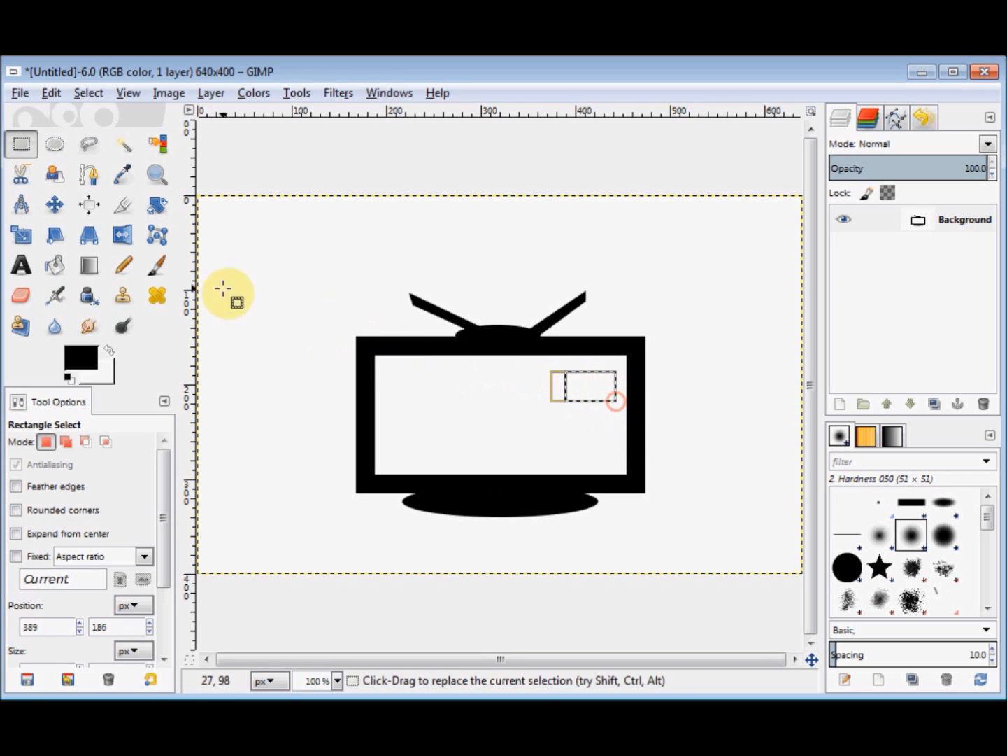
left_click(55, 265)
left_click(582, 393)
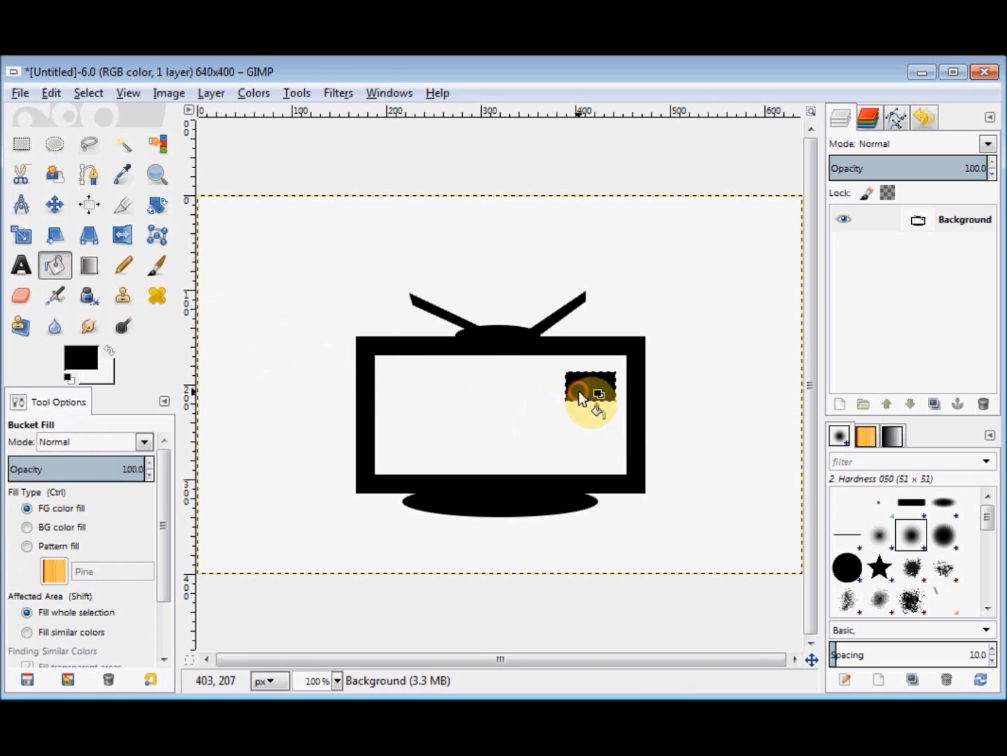
- Draw a matching rectangular selection at about 211, 191 px inside the frame's upper left and fill it black as the second eye
left_click(21, 144)
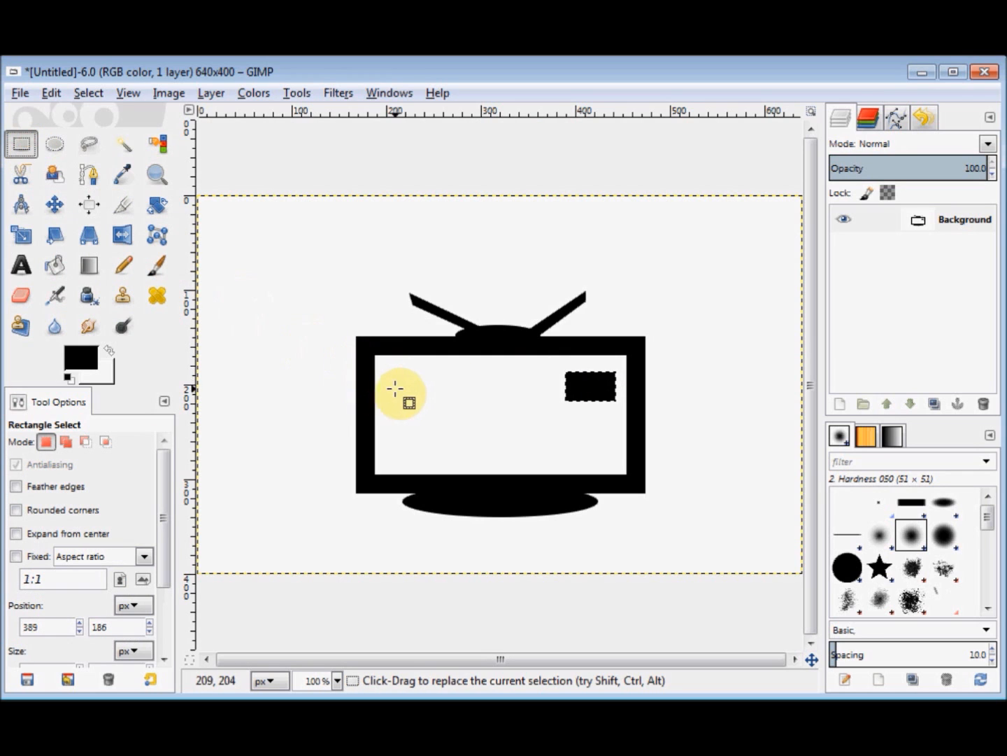
left_click_drag(396, 376, 445, 407)
left_click_drag(449, 406, 448, 405)
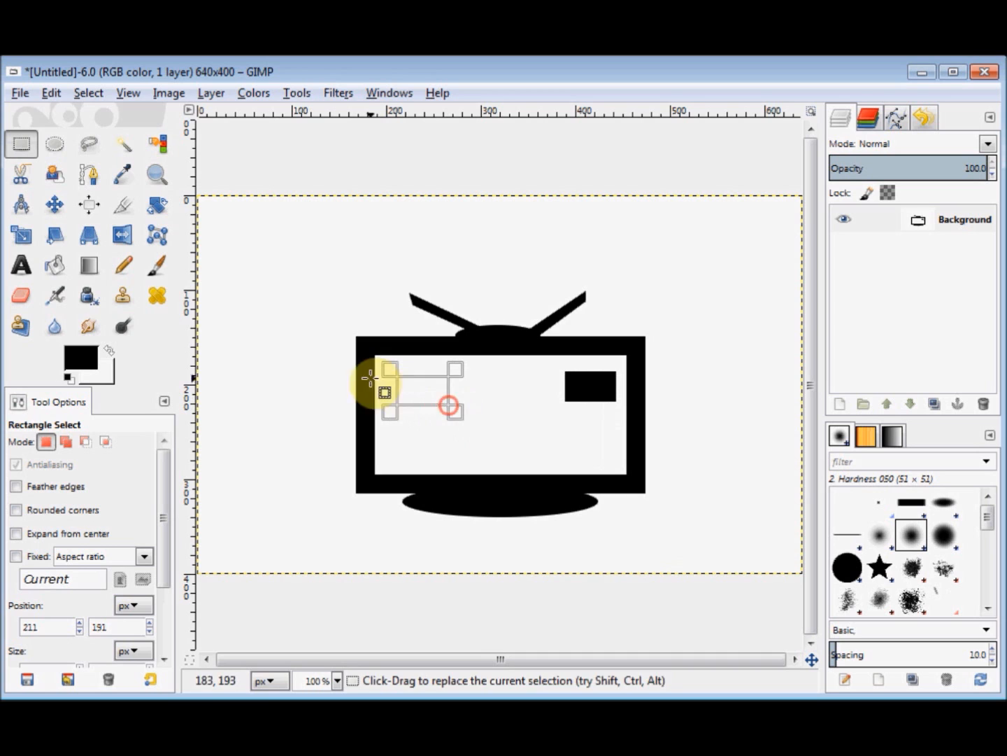
left_click(54, 265)
left_click(419, 394)
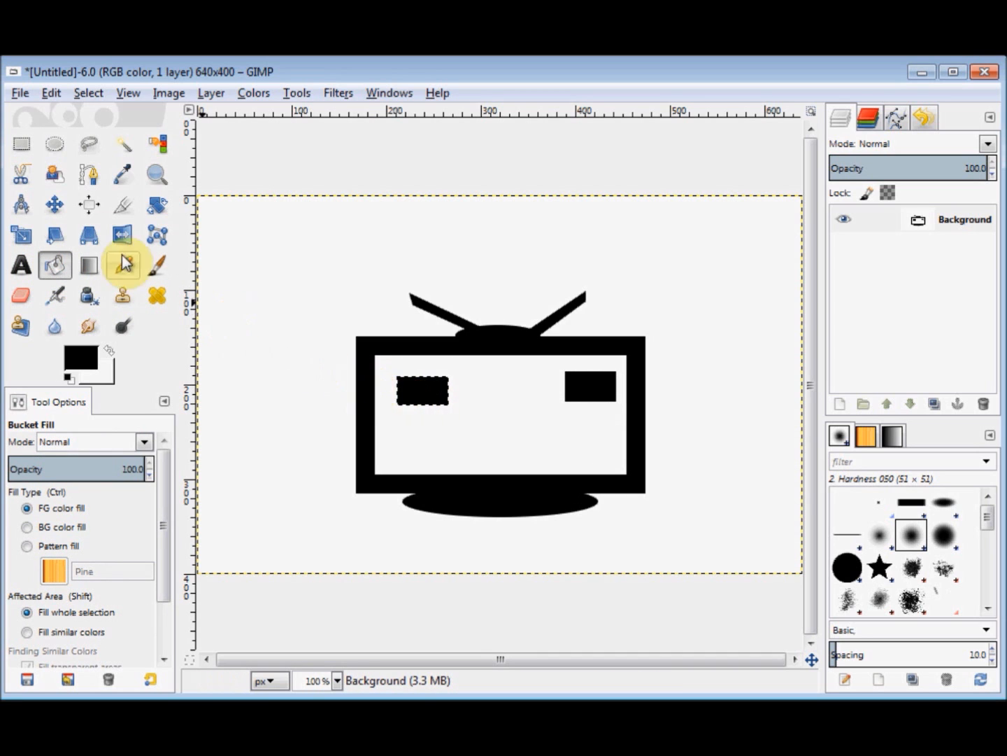
- Outline a small triangular nose between the two eyes with Free Select and bucket-fill it black
left_click(95, 150)
left_click(500, 386)
left_click(486, 424)
left_click(526, 422)
left_click(499, 387)
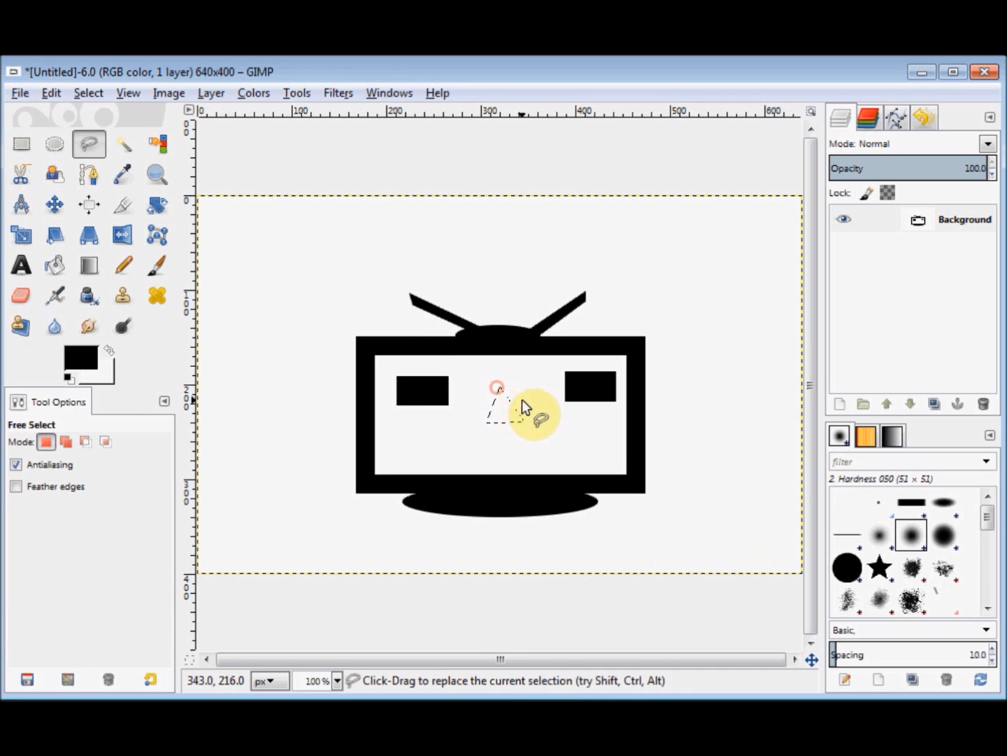
left_click(56, 267)
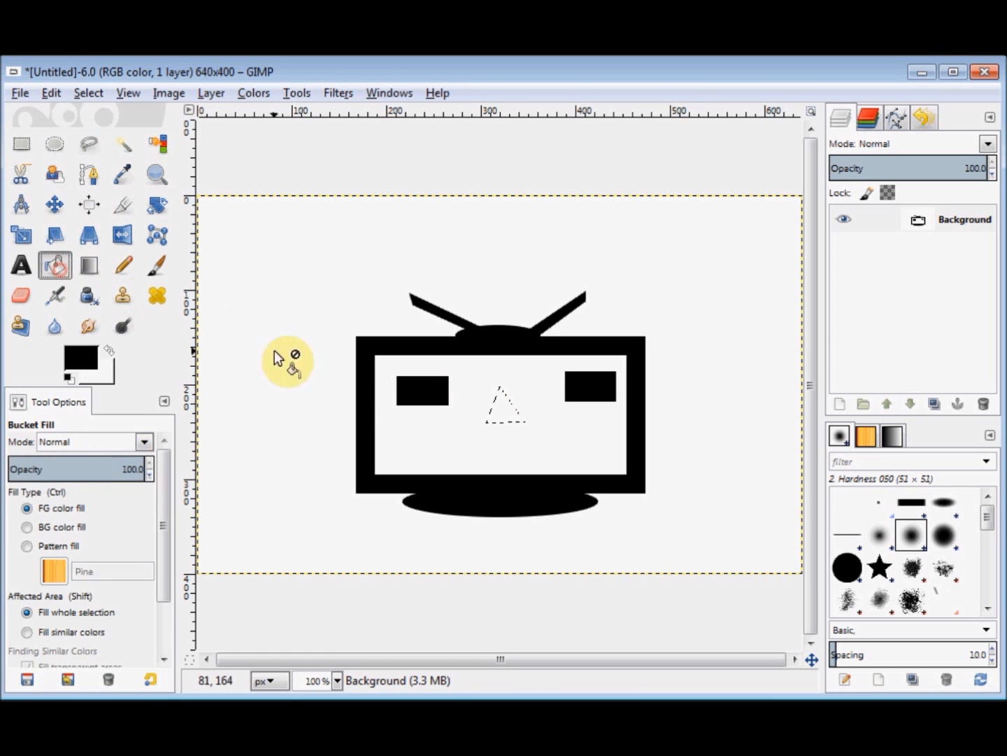
left_click(499, 414)
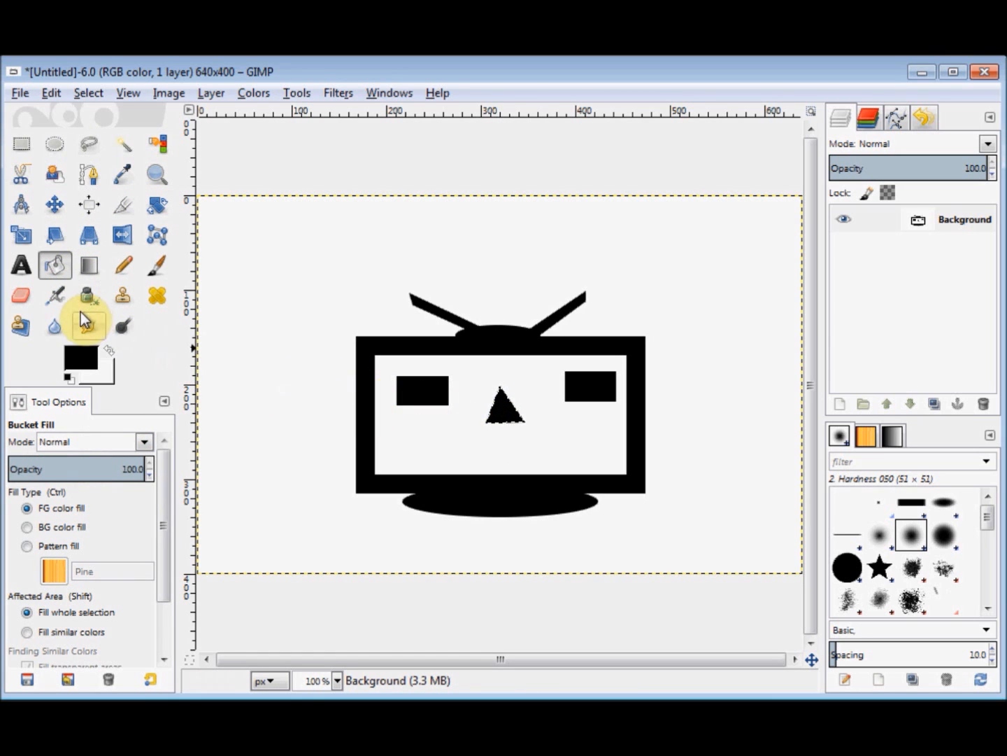
- Draw a wide rectangular mouth selection below the nose, fill it black, and clear the selection
left_click(22, 146)
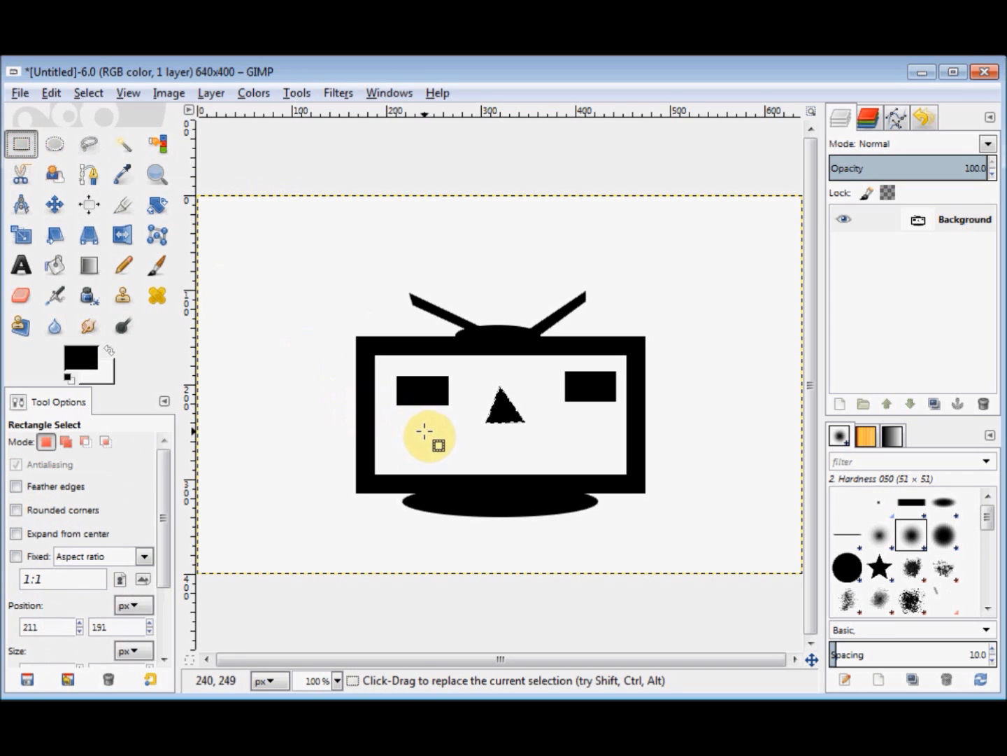
left_click_drag(424, 439, 593, 463)
left_click(55, 265)
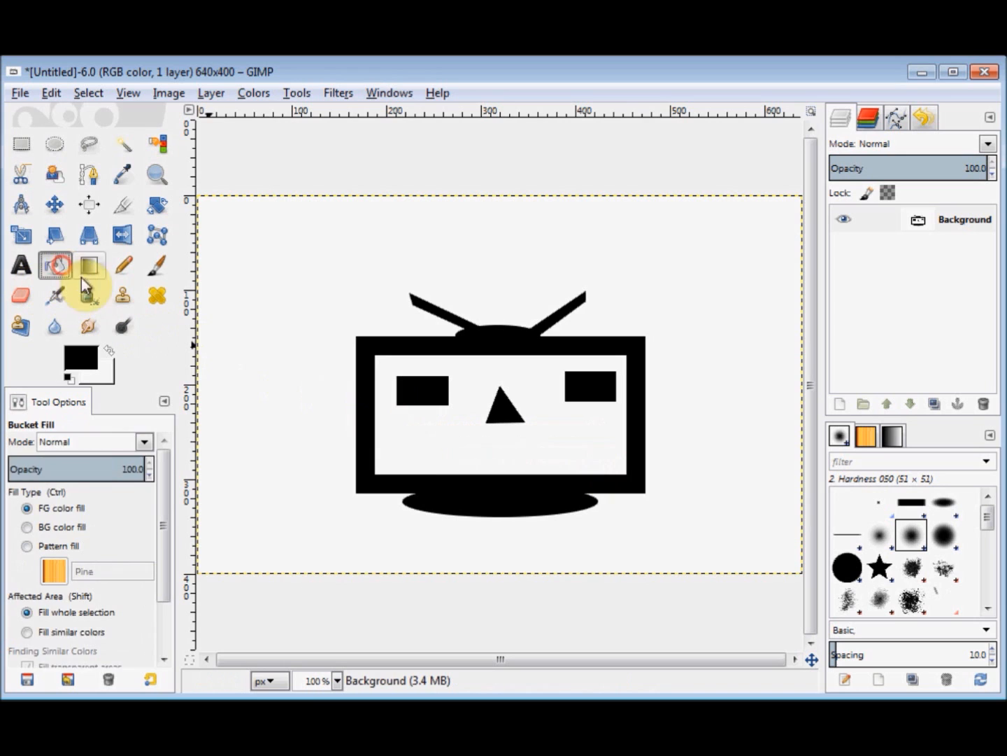
left_click(495, 451)
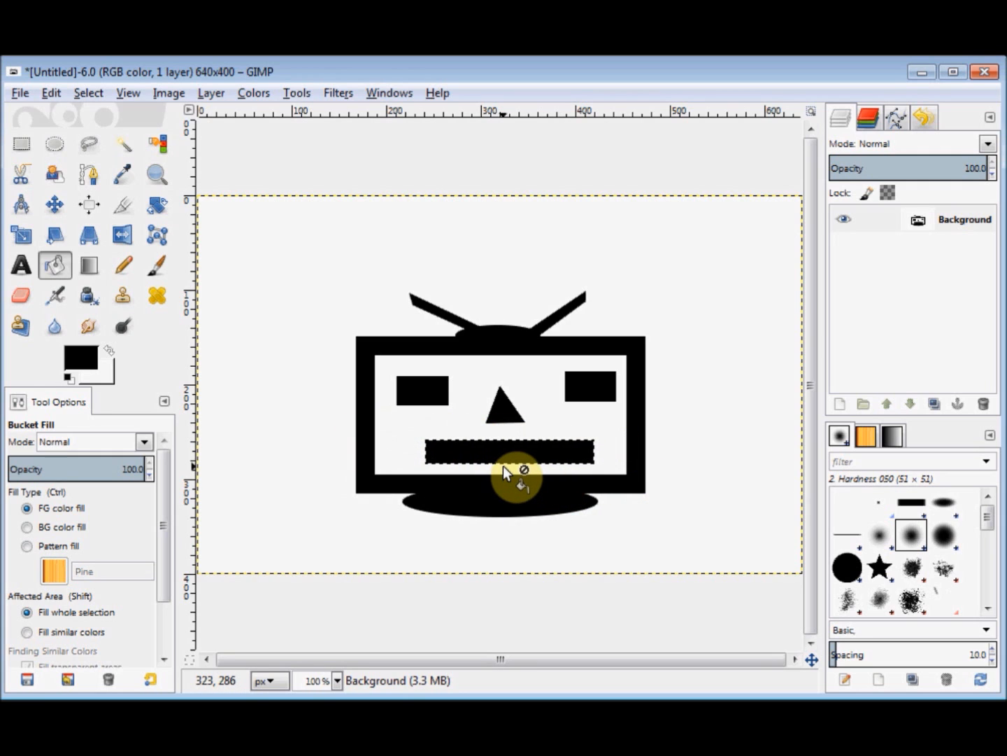
left_click(91, 97)
left_click(91, 138)
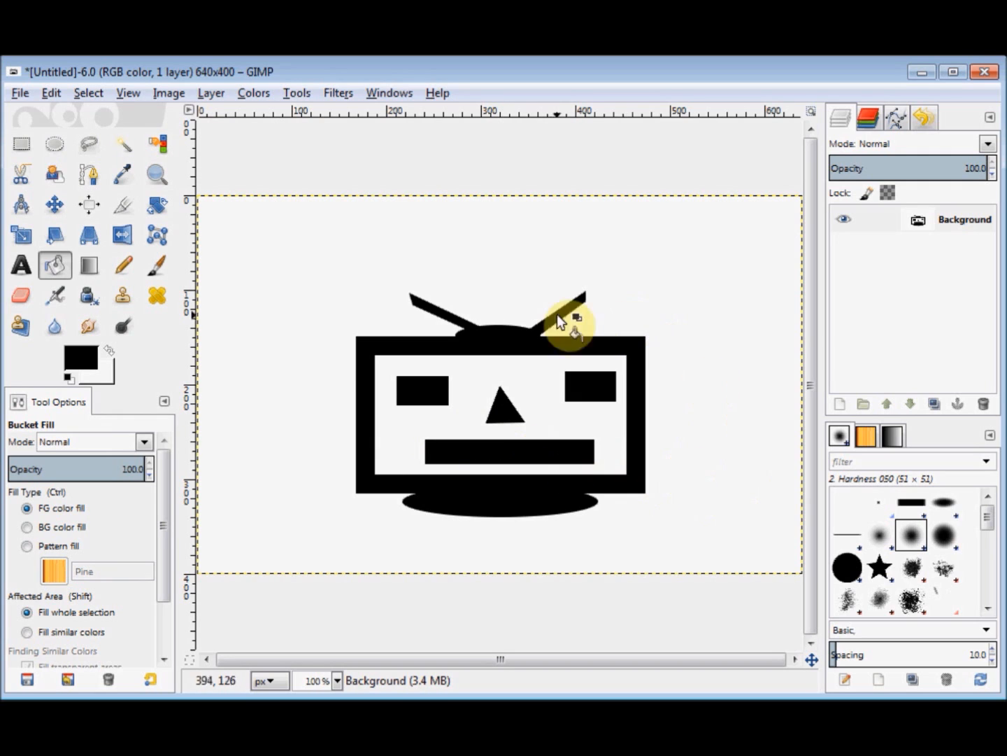
- Start exporting the image and set the export file name to tvman.jpg
left_click(22, 93)
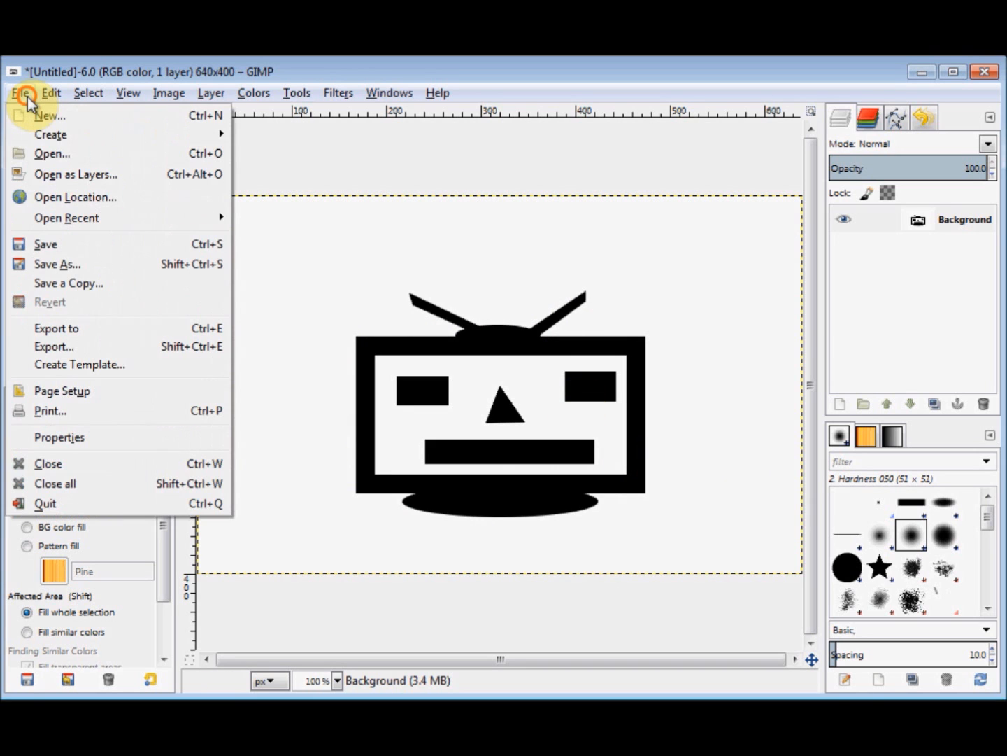
left_click(52, 345)
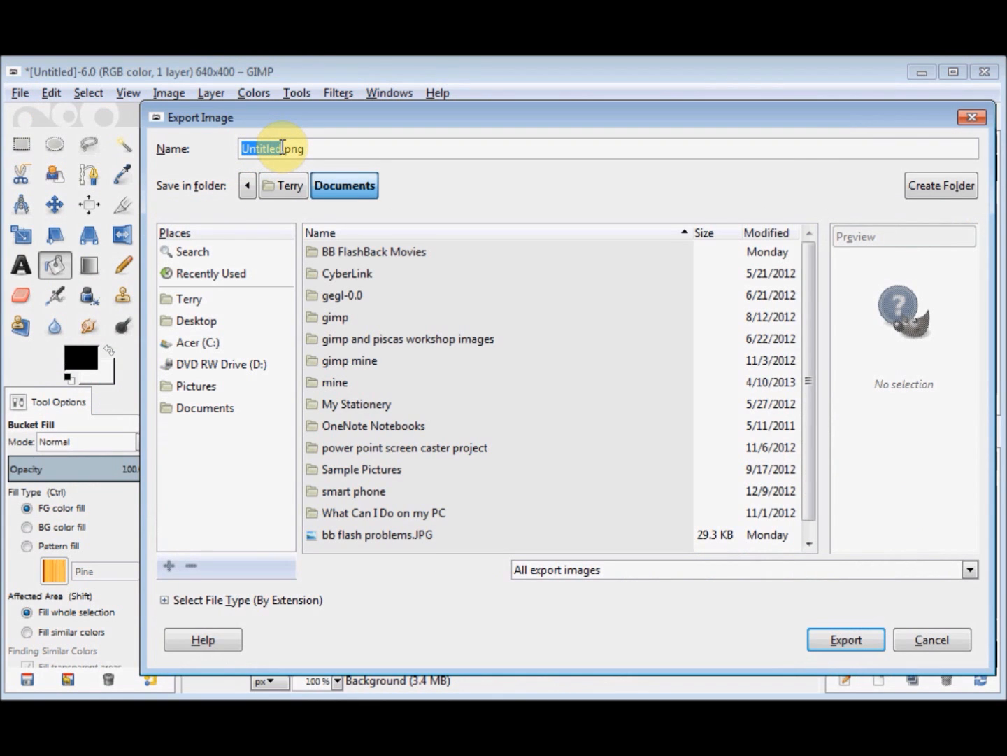
left_click_drag(283, 147, 234, 142)
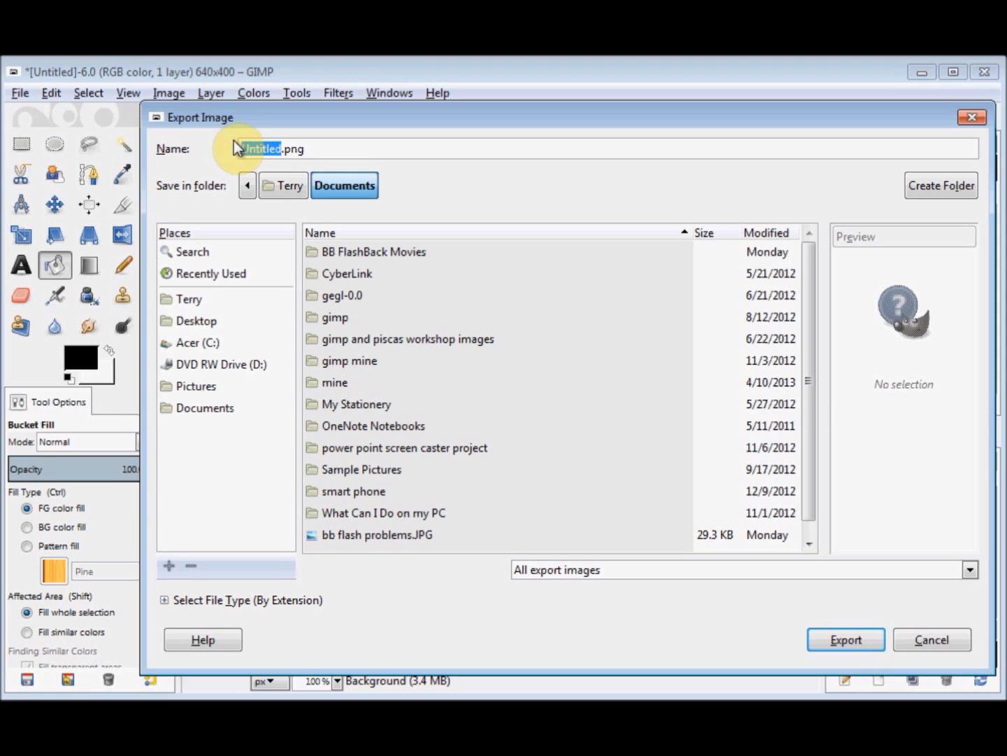
type("tvman")
left_click_drag(299, 148, 280, 149)
type("j")
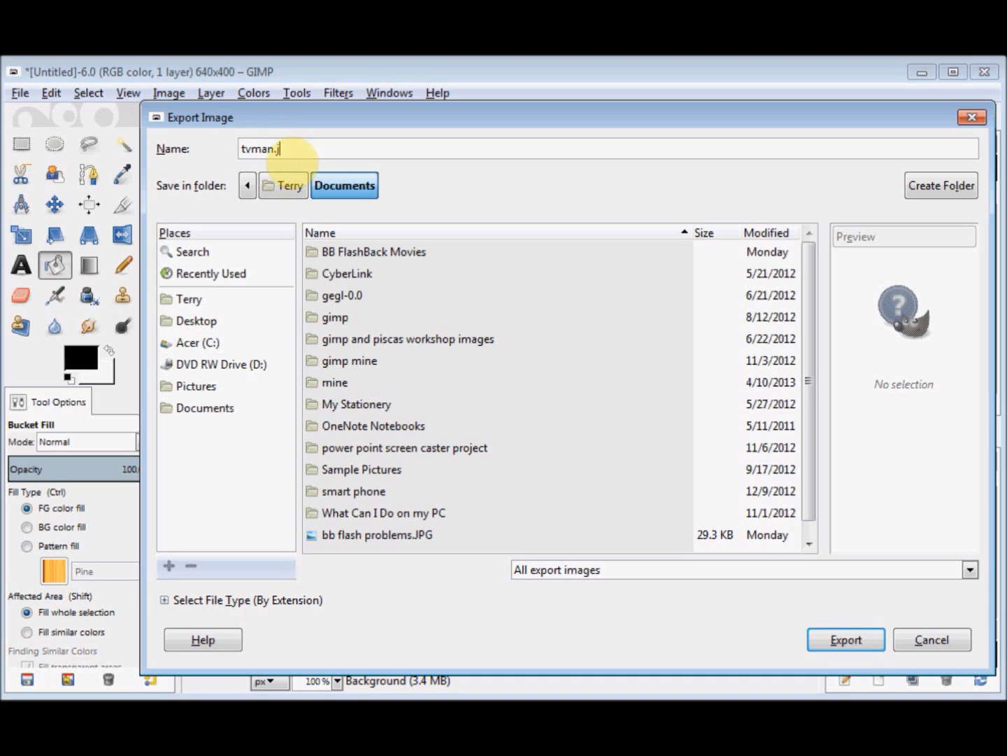
type("pg")
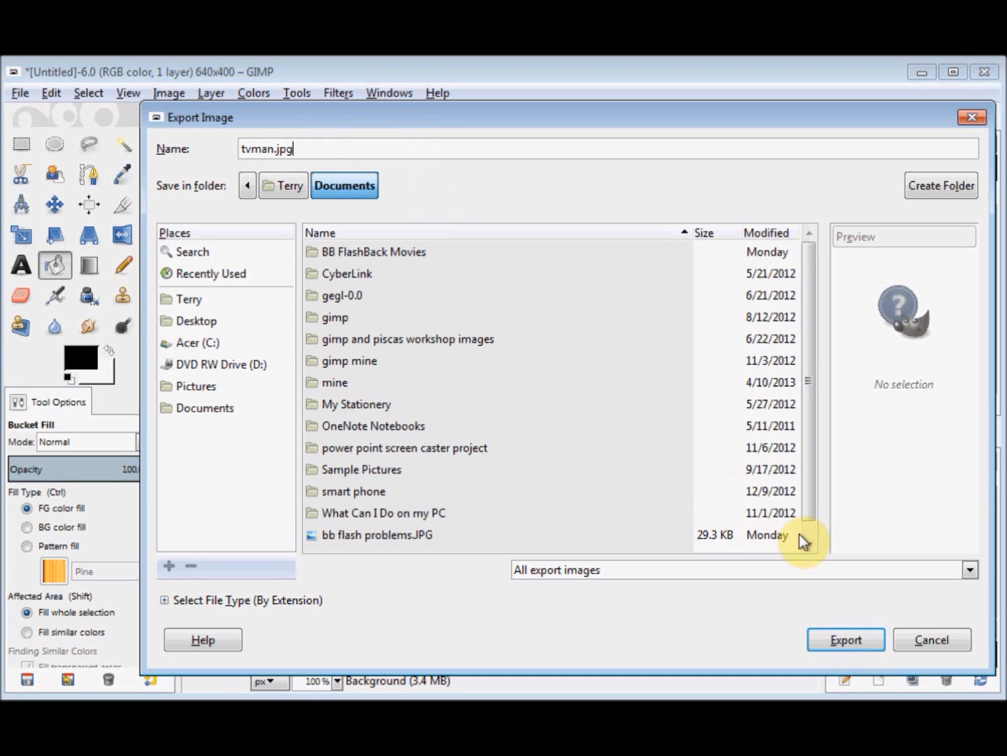
- Export the image to the Pictures folder as a JPEG at quality 90, and close it without saving
left_click(190, 390)
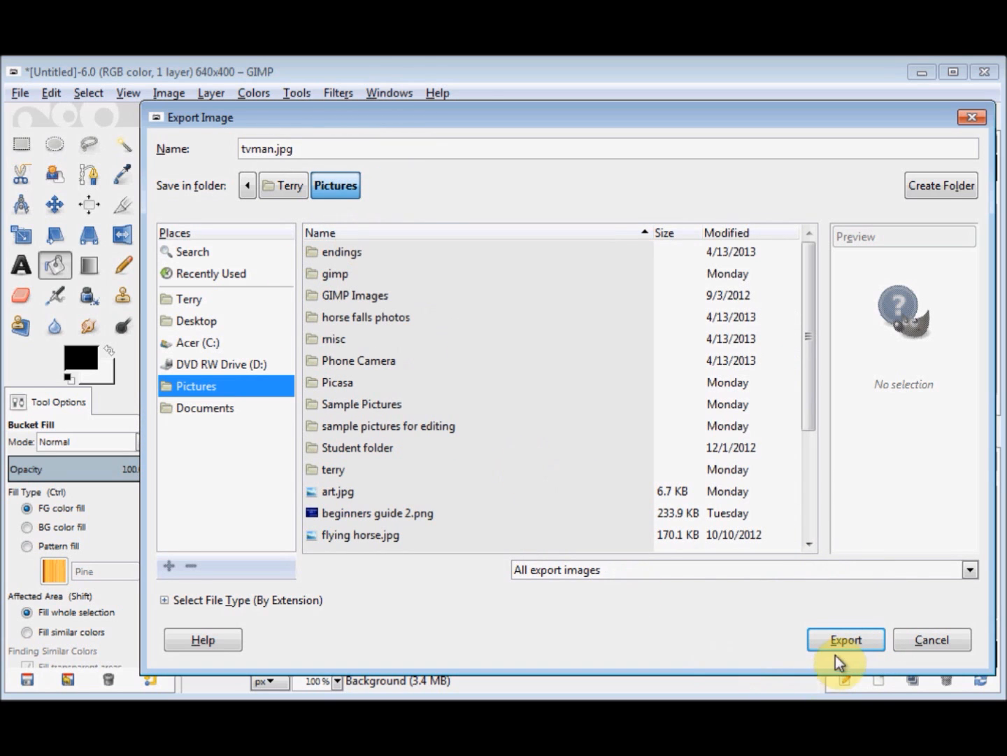
left_click(828, 636)
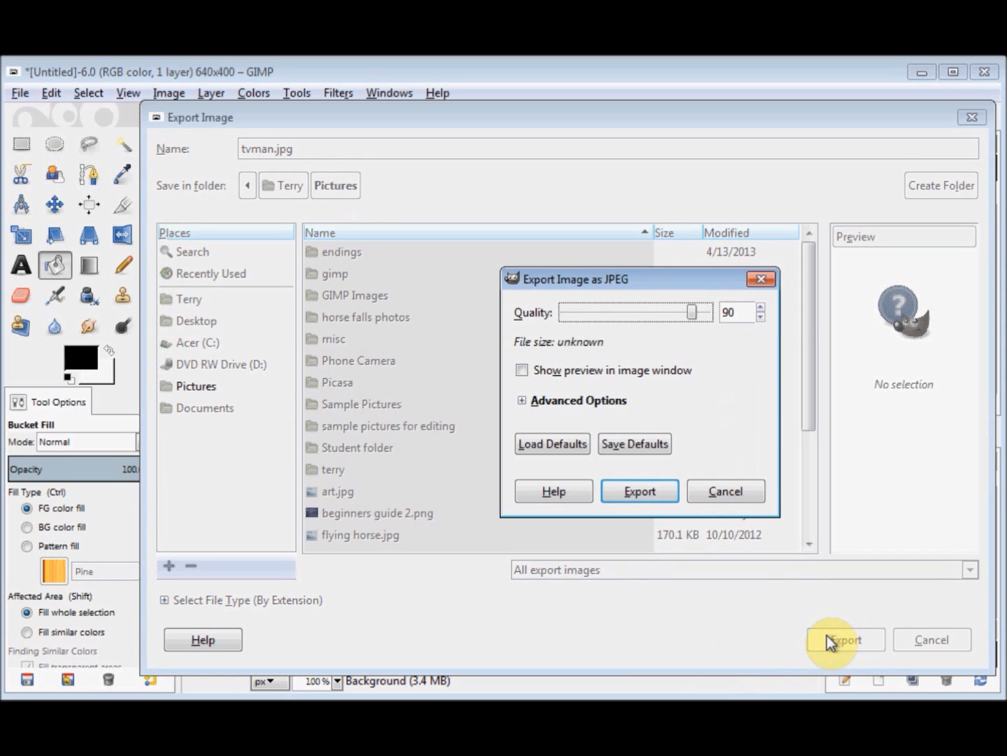
left_click(636, 488)
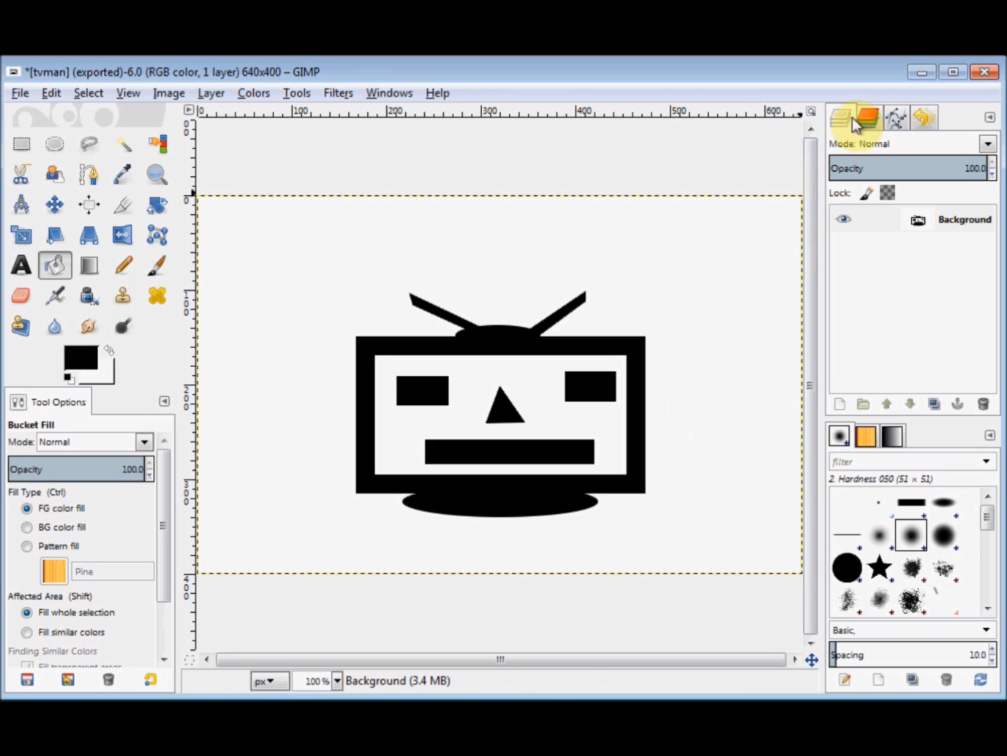
left_click(984, 72)
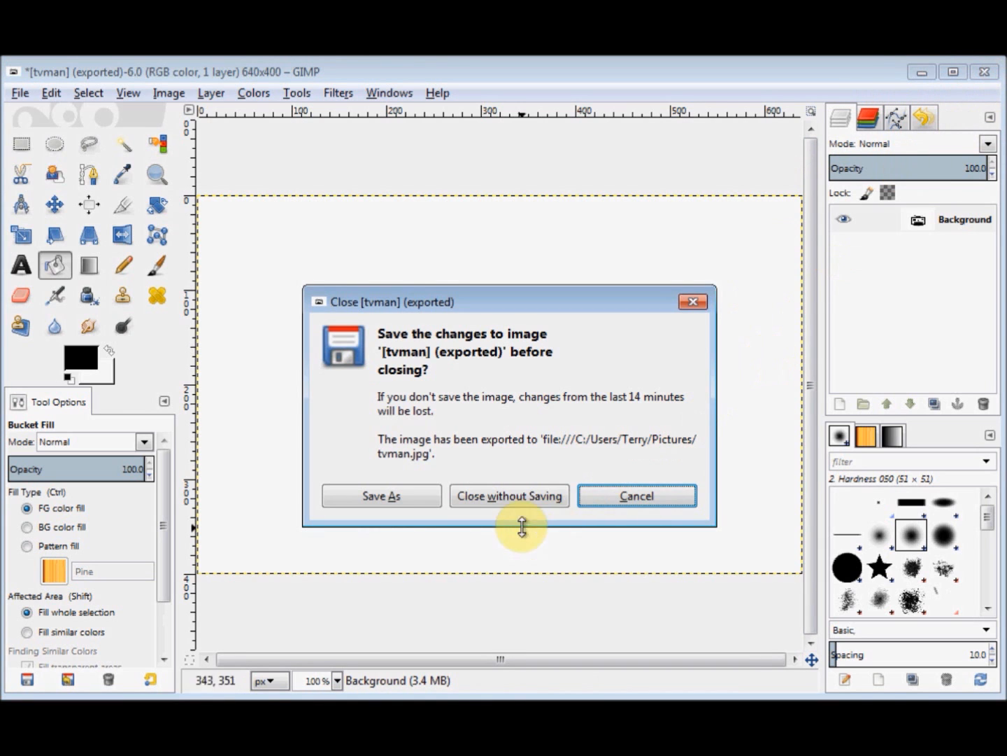
left_click(510, 503)
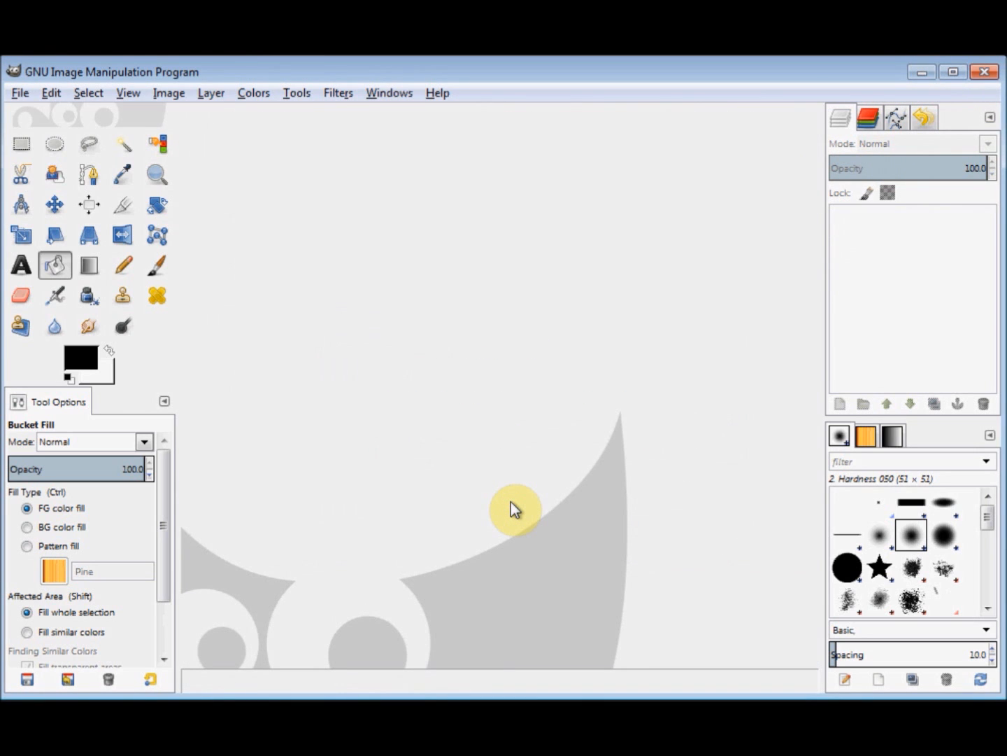